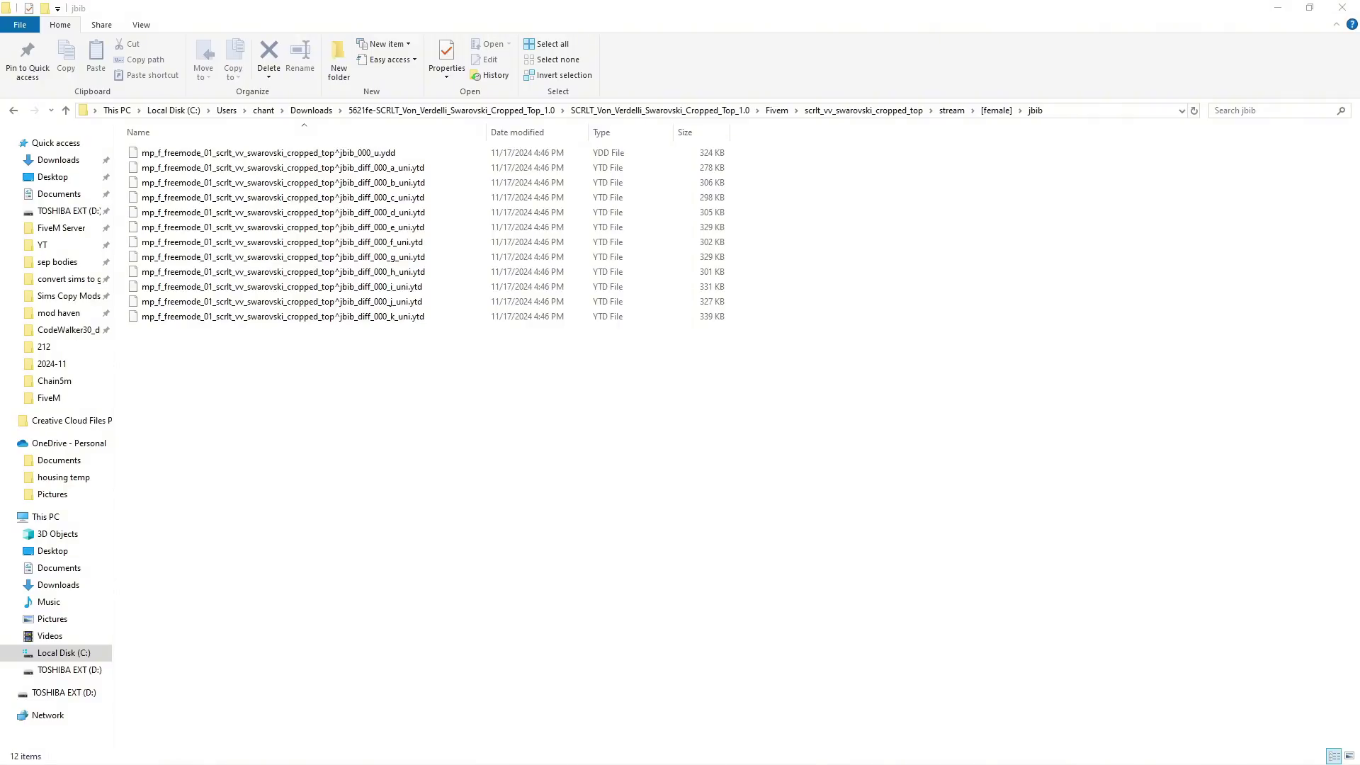
# Place the OpenIV window and the CodeWalker30_dev46 folder window on the main screen
pyautogui.moveTo(0, 158); pyautogui.dragTo(387, 160)
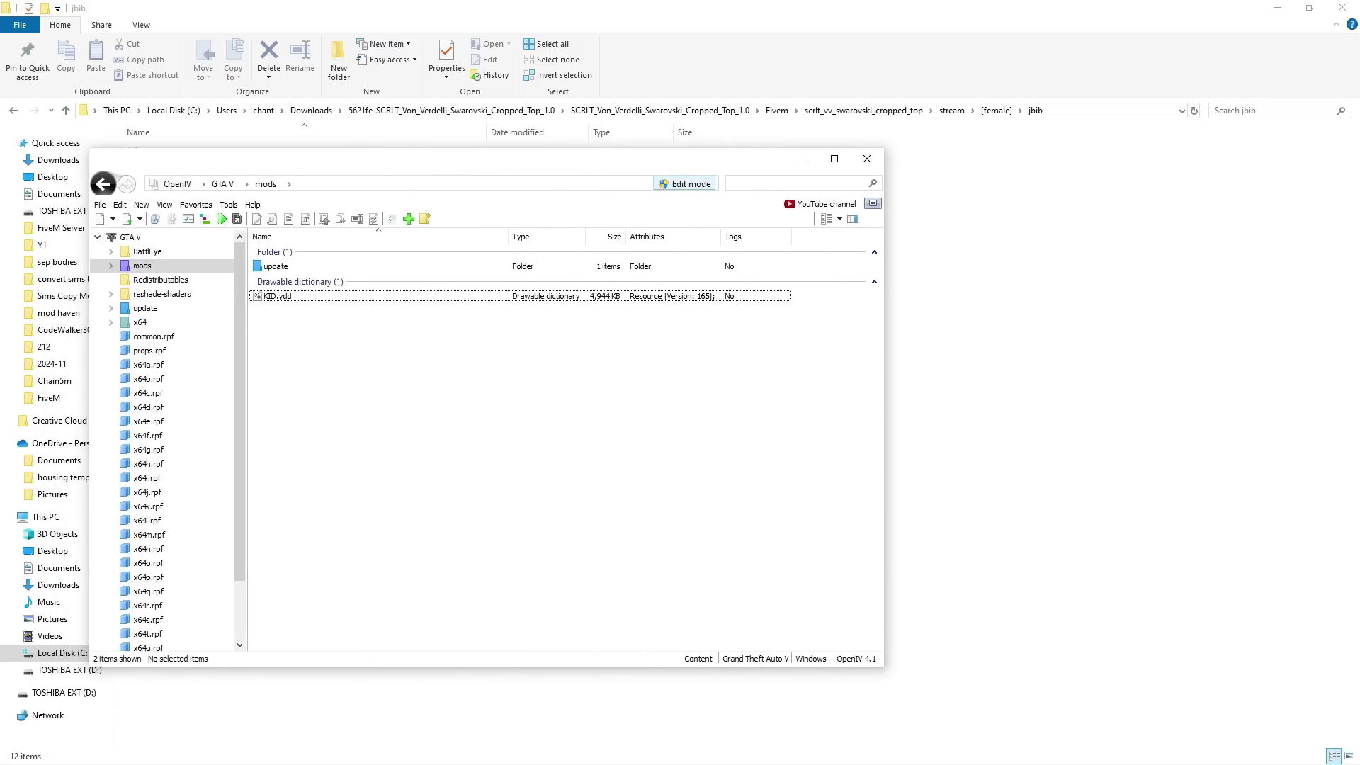
pyautogui.moveTo(0, 234); pyautogui.dragTo(818, 206)
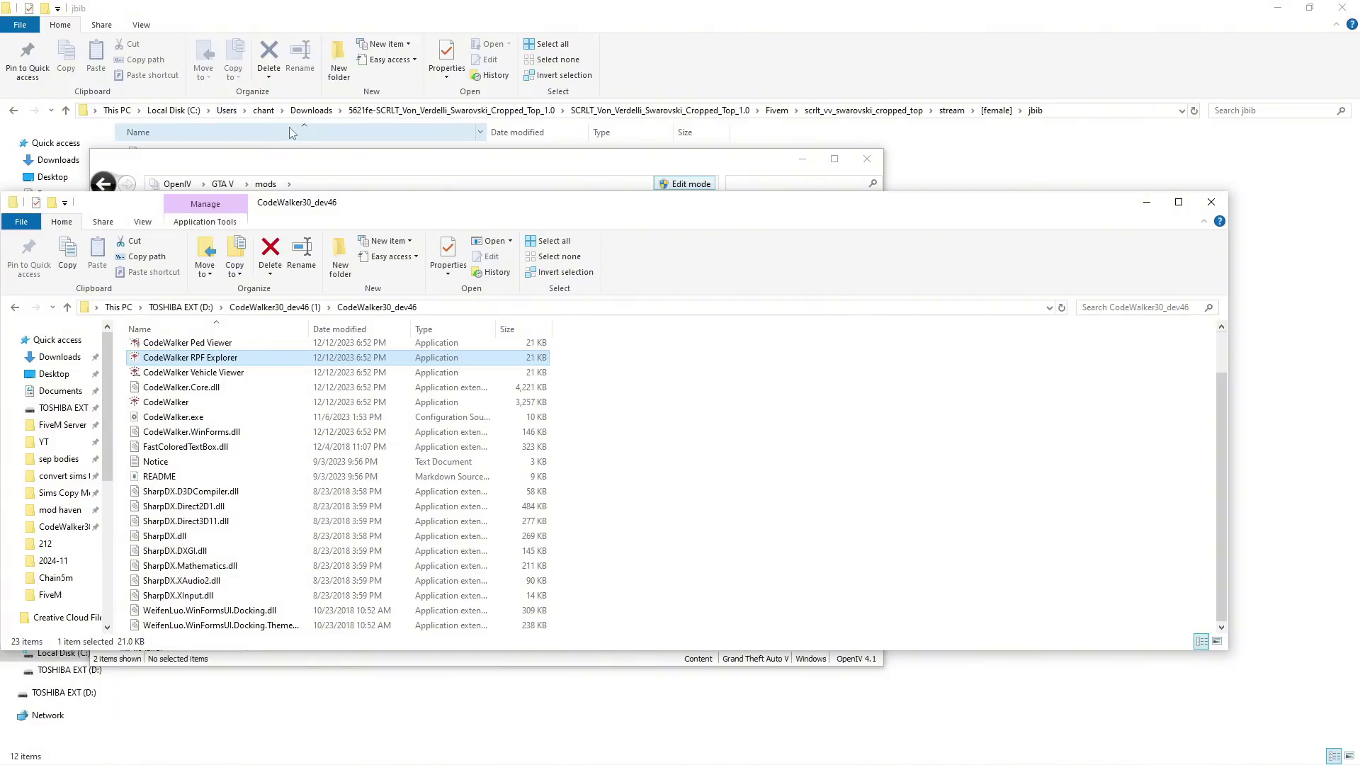
# Select the .ydd model file in the jbib Explorer window, then switch back to OpenIV
pyautogui.click(542, 19)
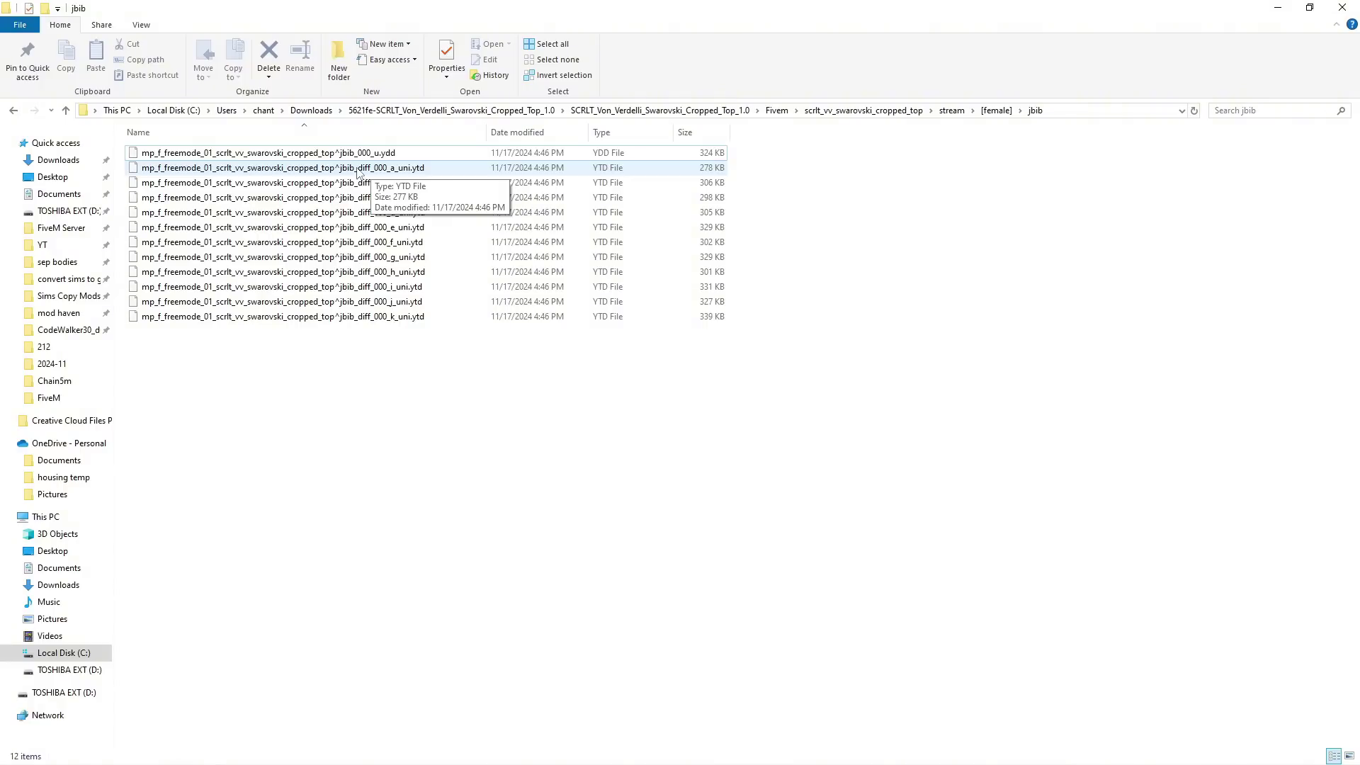
pyautogui.click(381, 154)
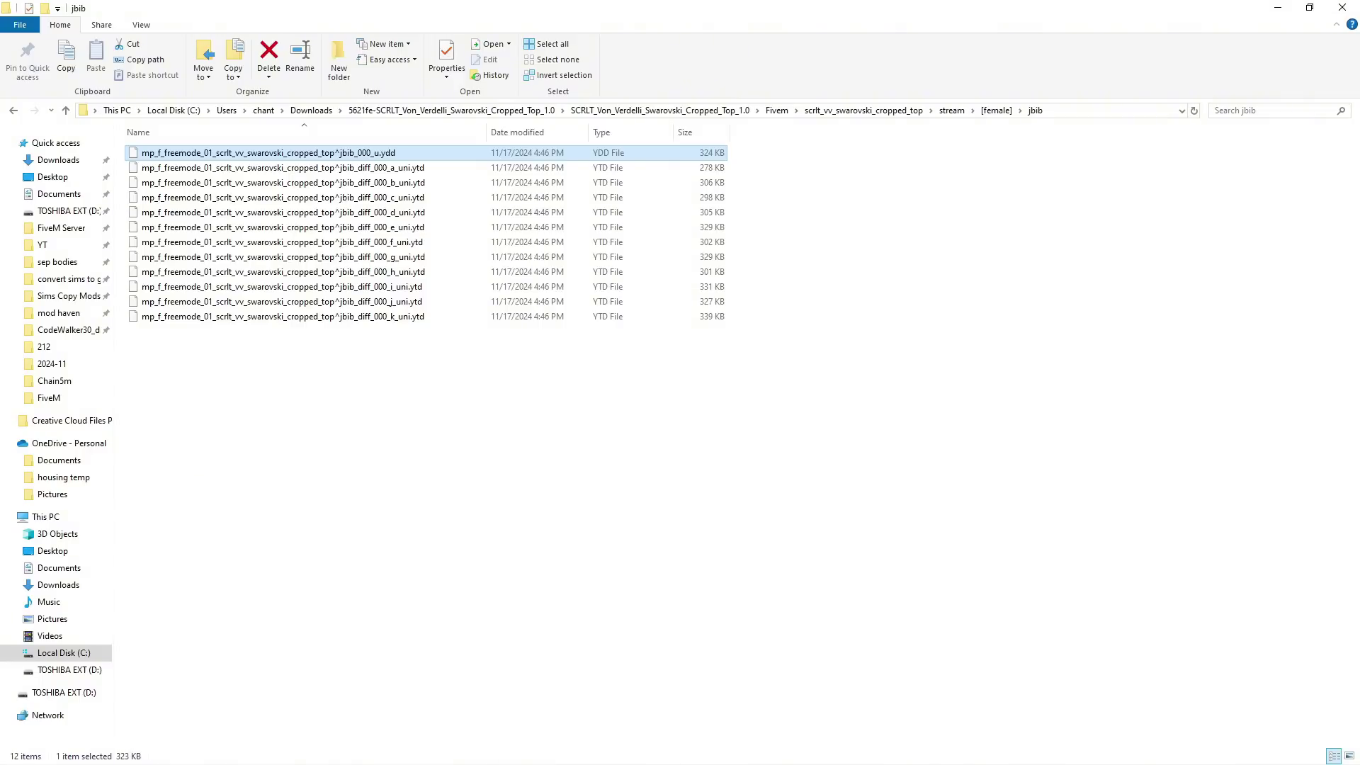
pyautogui.hotkey('alt', 'Tab')
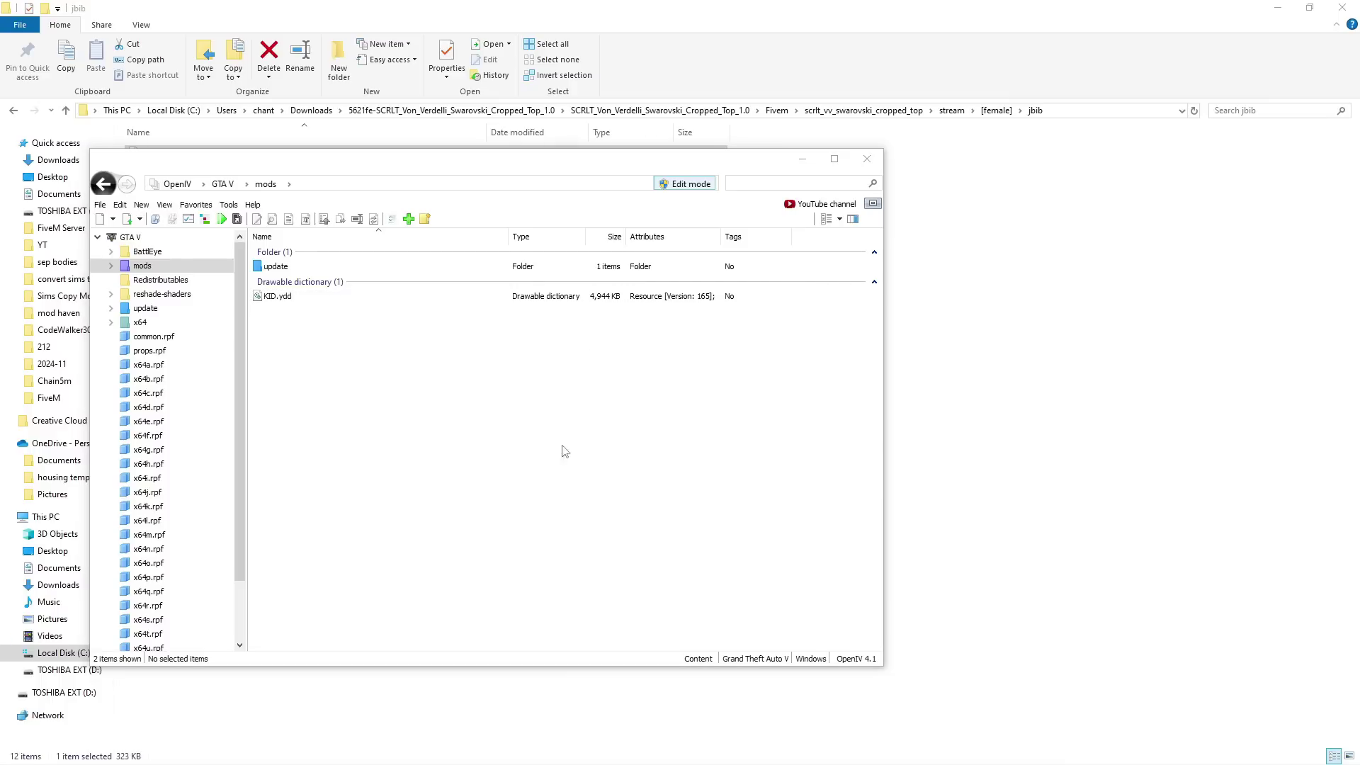
# Toggle OpenIV's Edit mode off and back on, confirming the editing-mode warning
pyautogui.click(679, 183)
pyautogui.moveTo(507, 167); pyautogui.dragTo(634, 164)
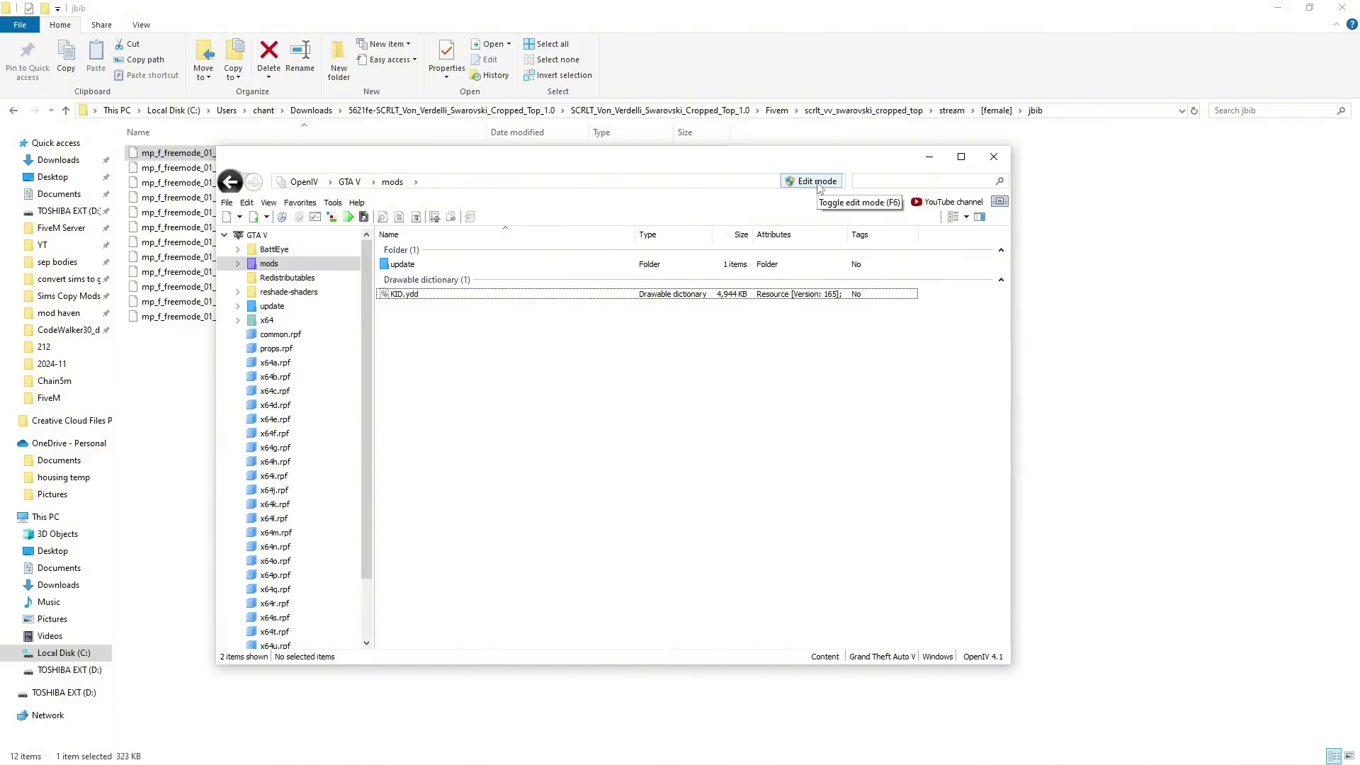
pyautogui.click(818, 182)
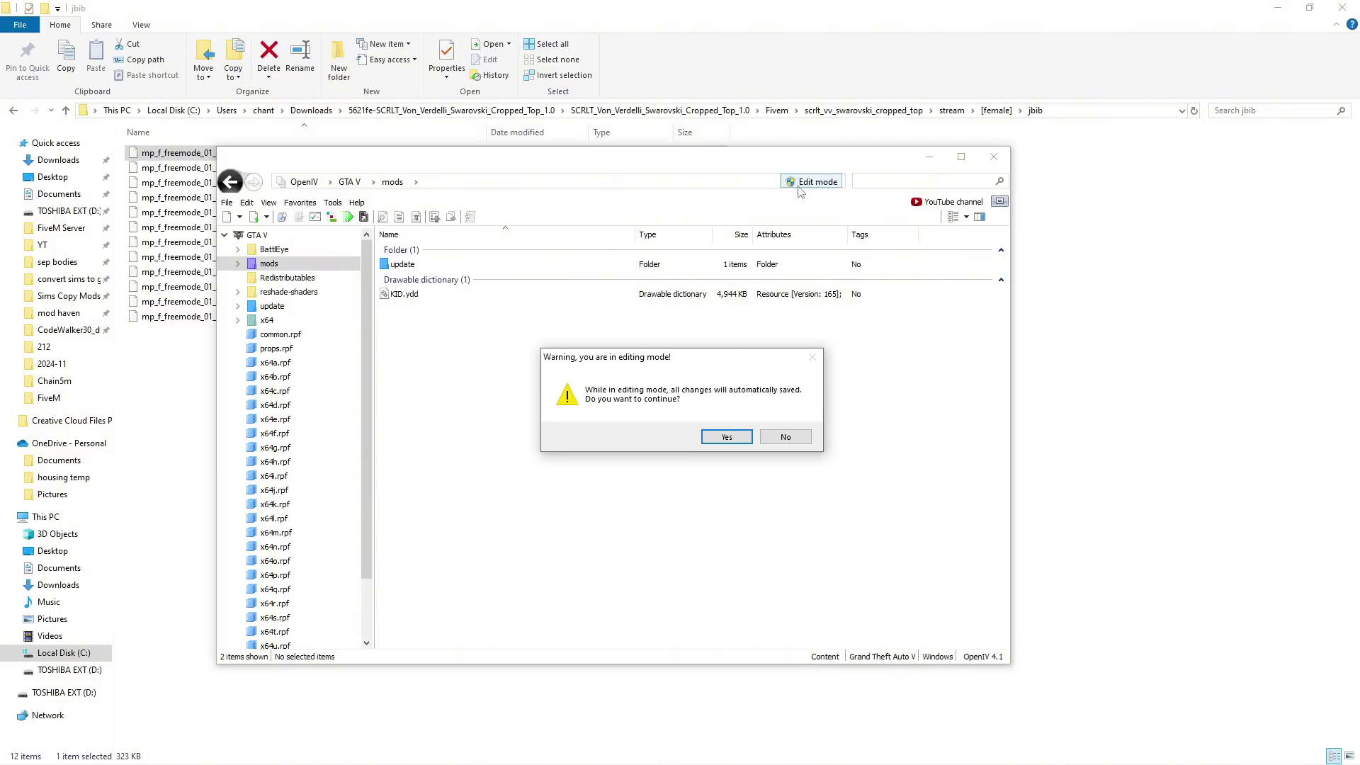
pyautogui.click(722, 437)
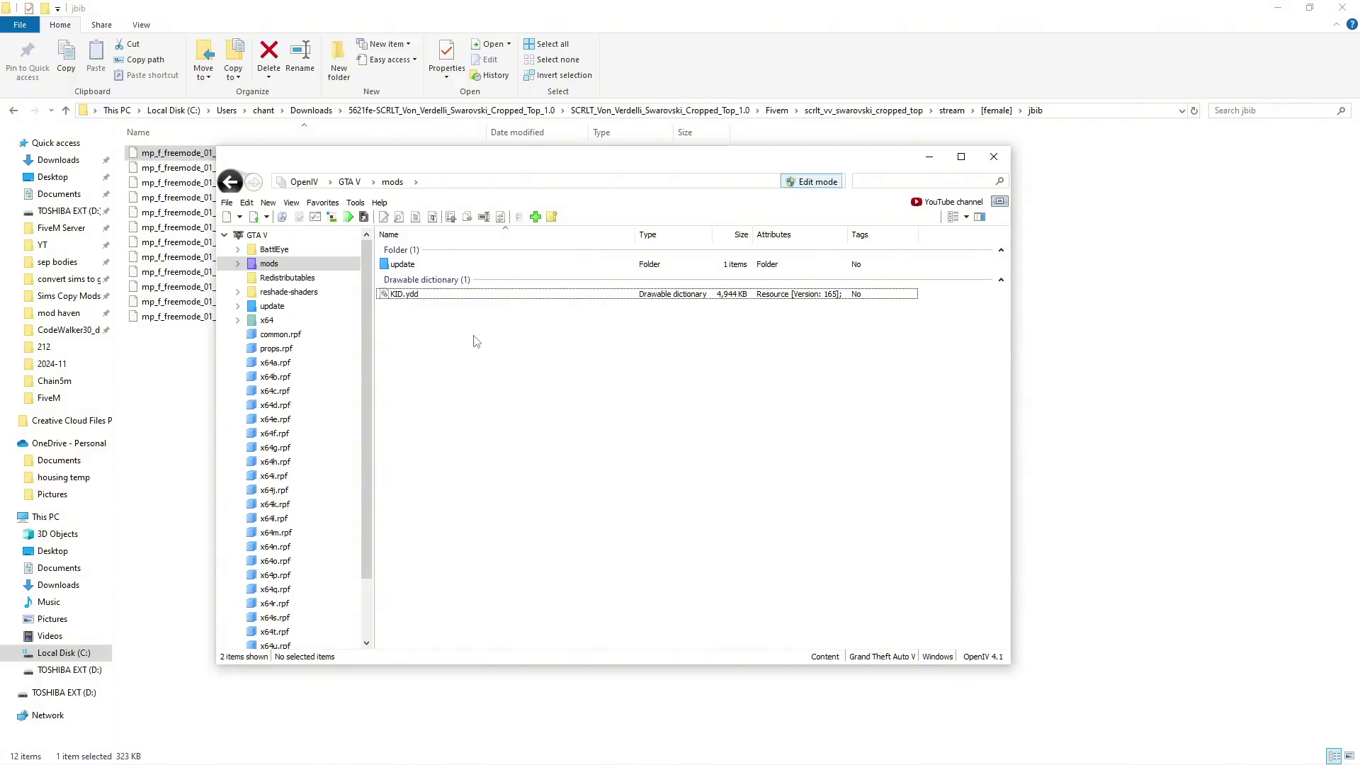
# Copy jbib_000_u.ydd from the jbib folder into OpenIV's mods folder
pyautogui.moveTo(559, 174); pyautogui.dragTo(706, 231)
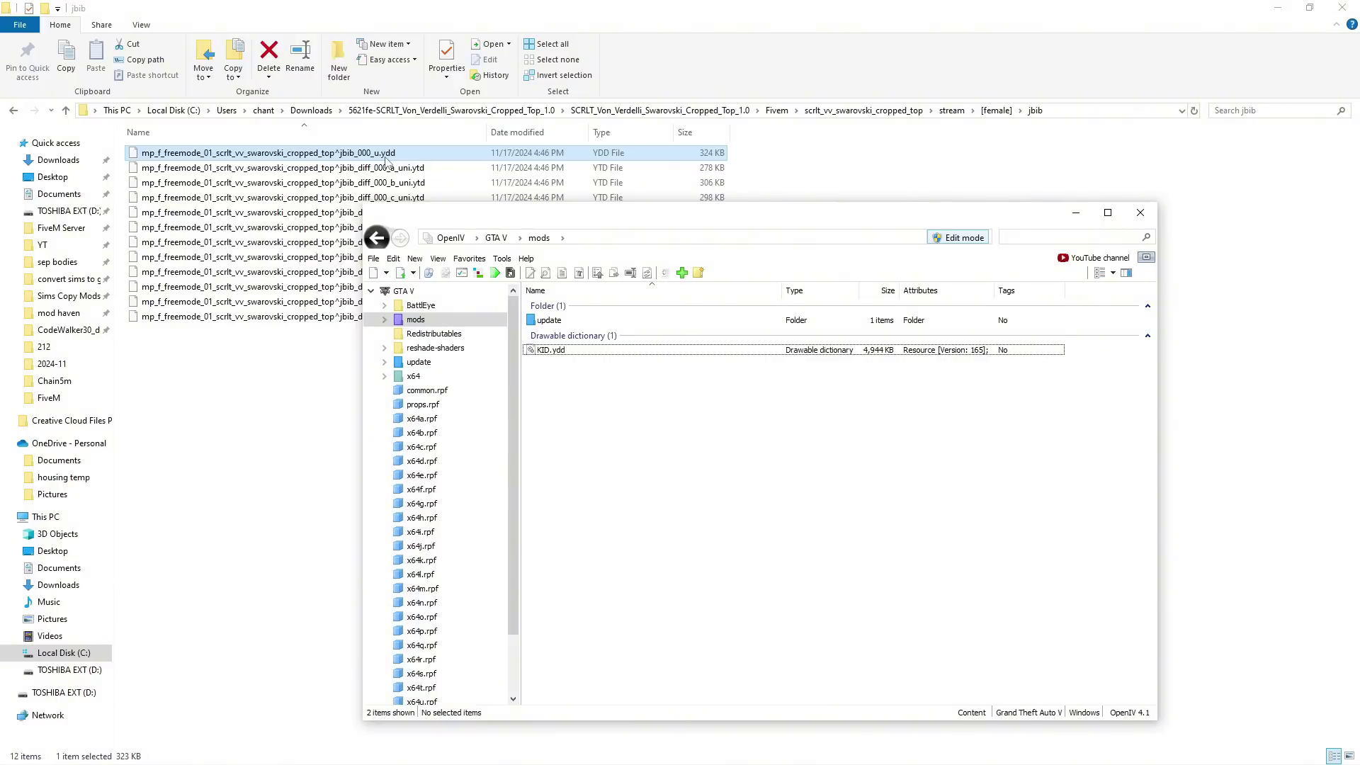
pyautogui.click(488, 212)
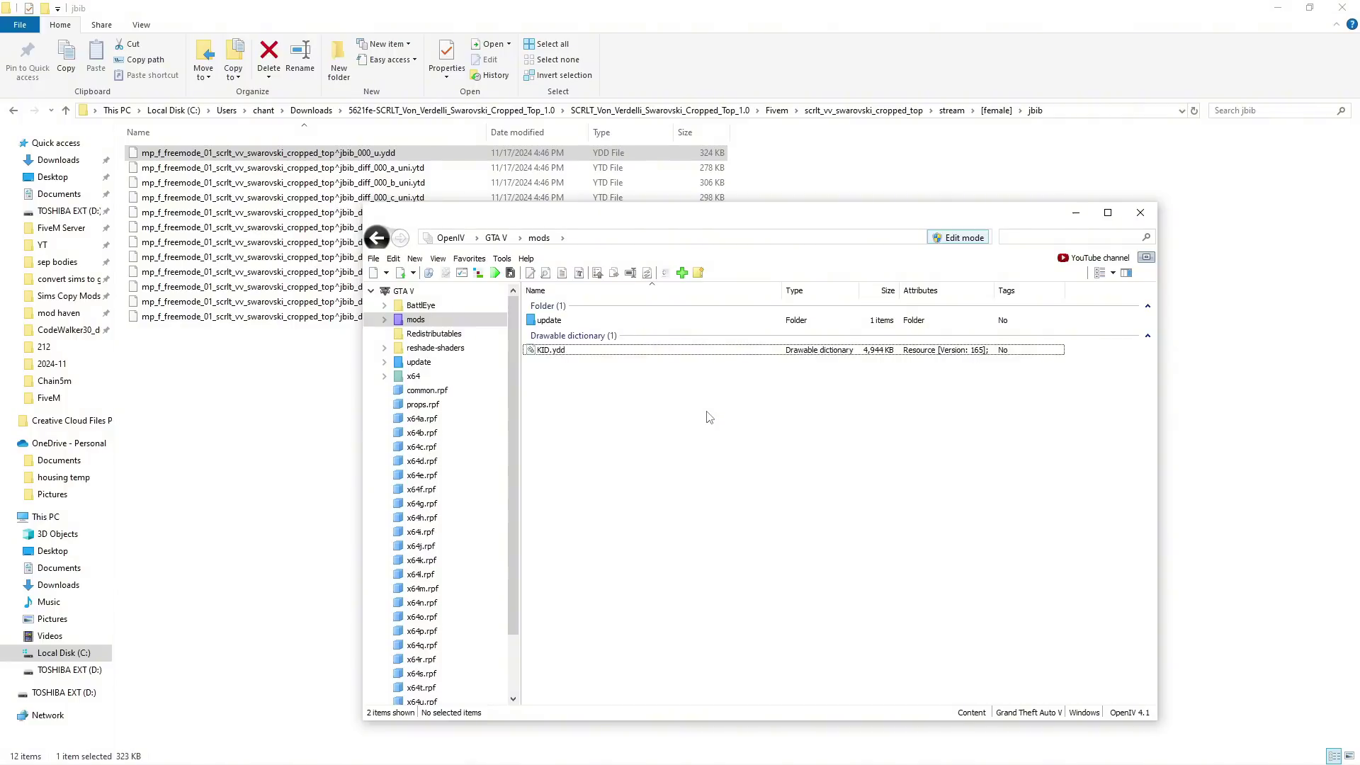
pyautogui.moveTo(434, 154); pyautogui.dragTo(627, 408)
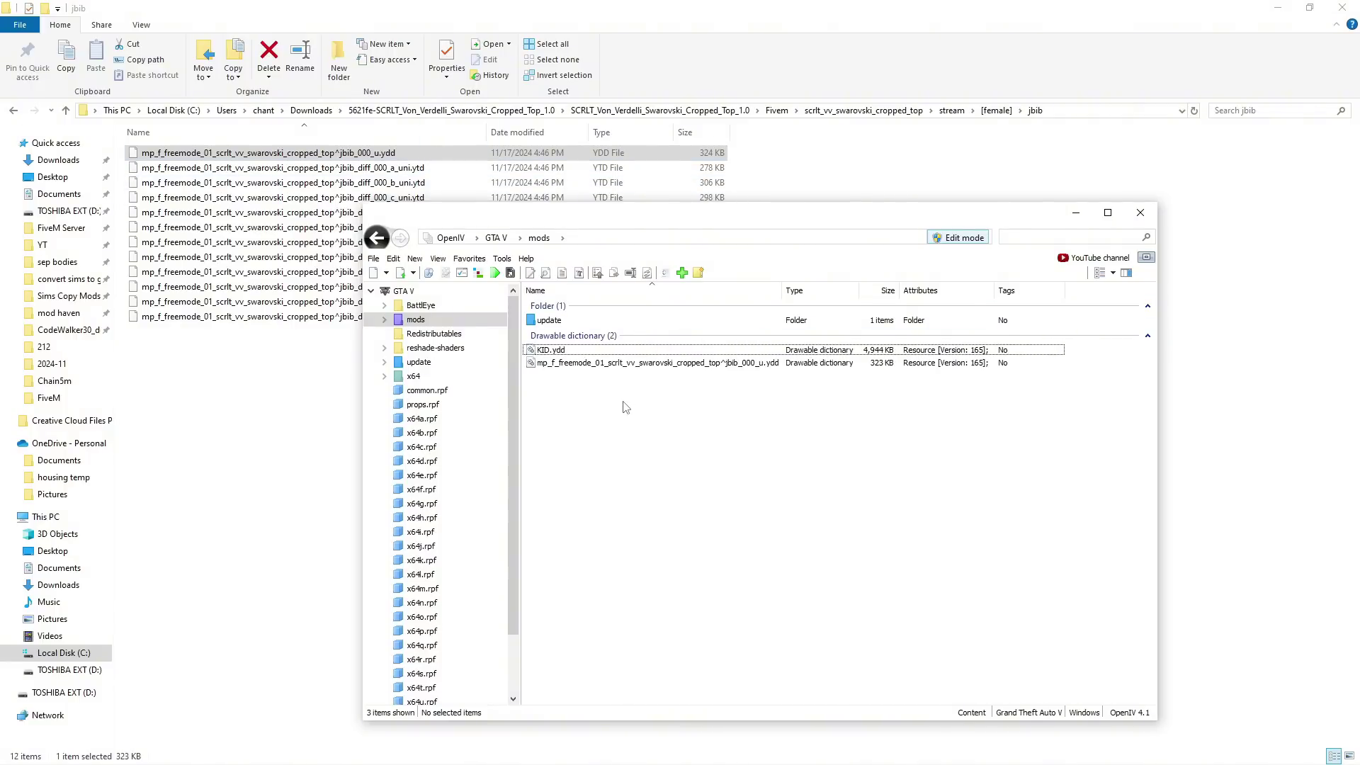
# Preview jbib_000_u.ydd in Model Viewer, rotating the top to inspect it, then close the viewer
pyautogui.doubleClick(675, 364)
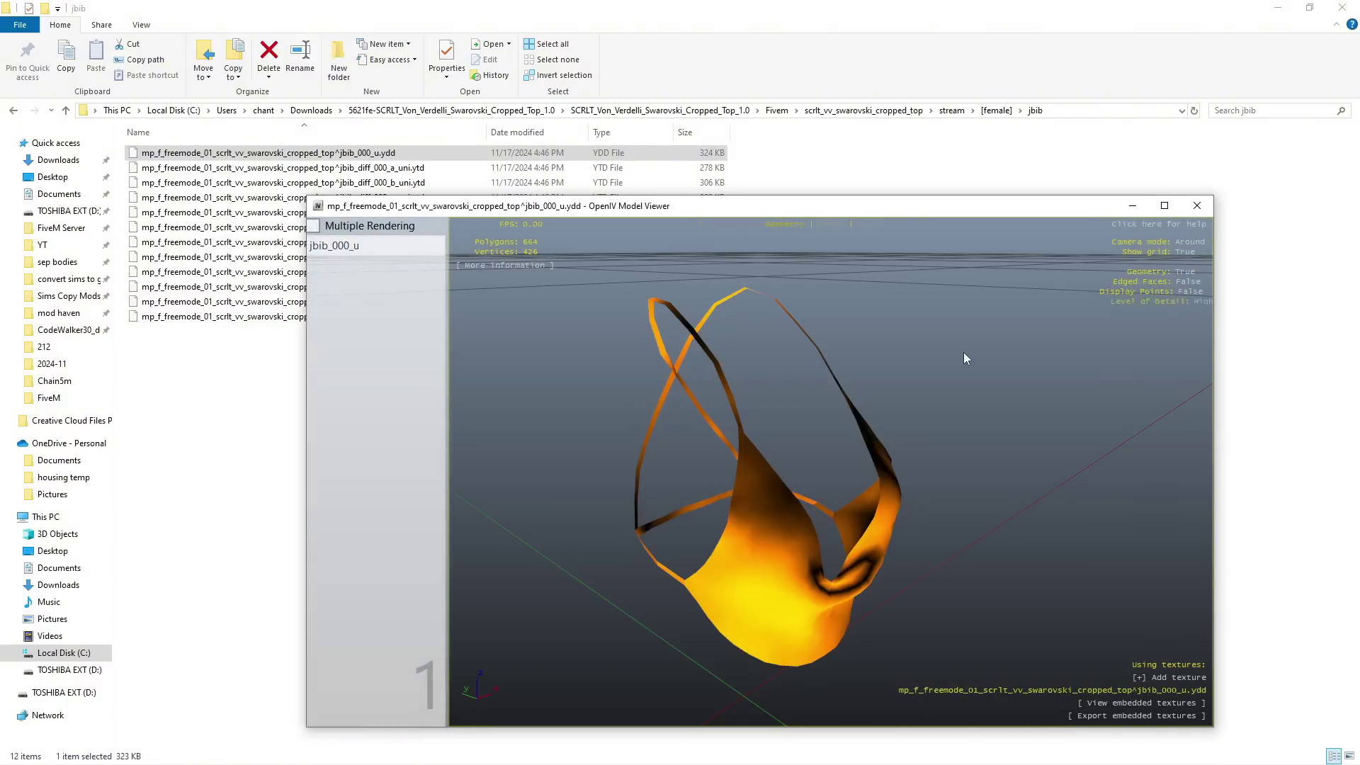
pyautogui.moveTo(963, 358); pyautogui.dragTo(790, 343)
pyautogui.click(1197, 205)
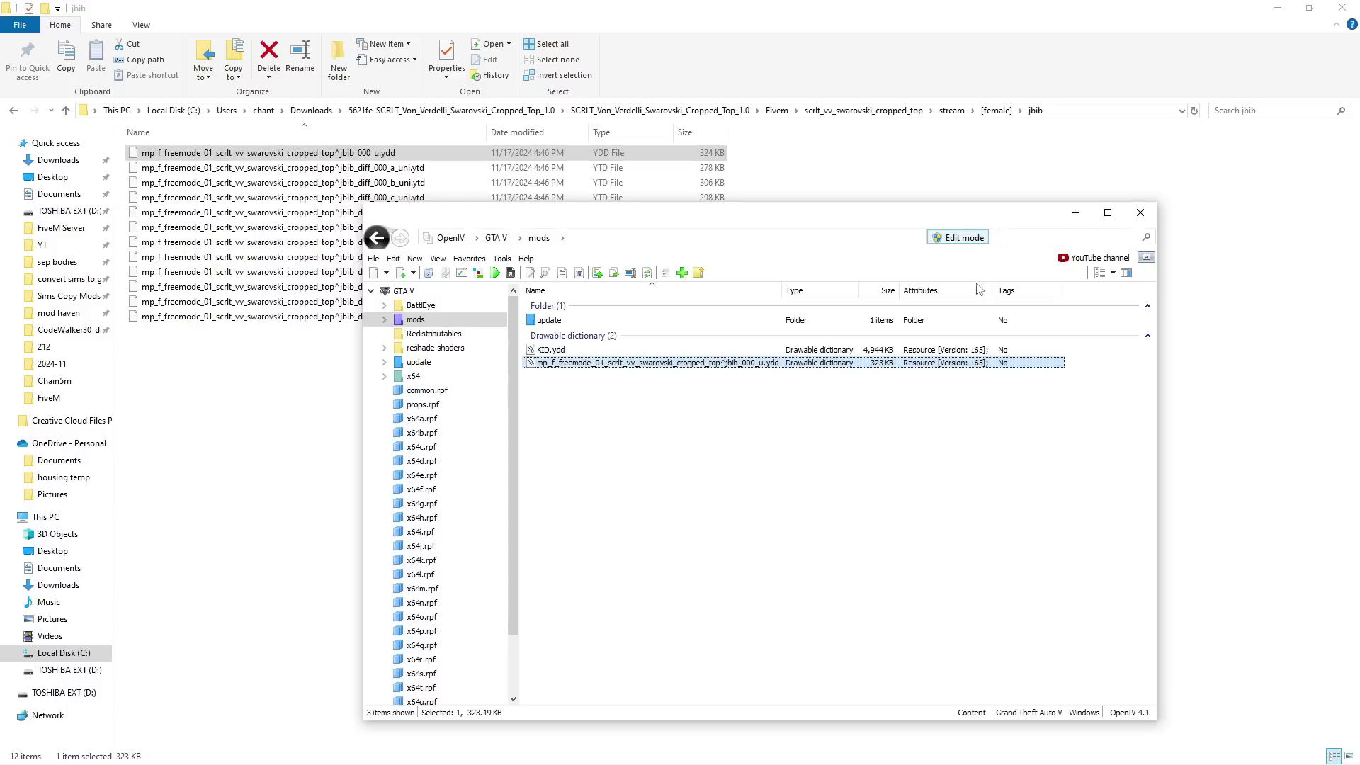
# Export jbib_000_u.ydd to openFormats .odd into a new Downloads folder named 'unlock'
pyautogui.rightClick(610, 369)
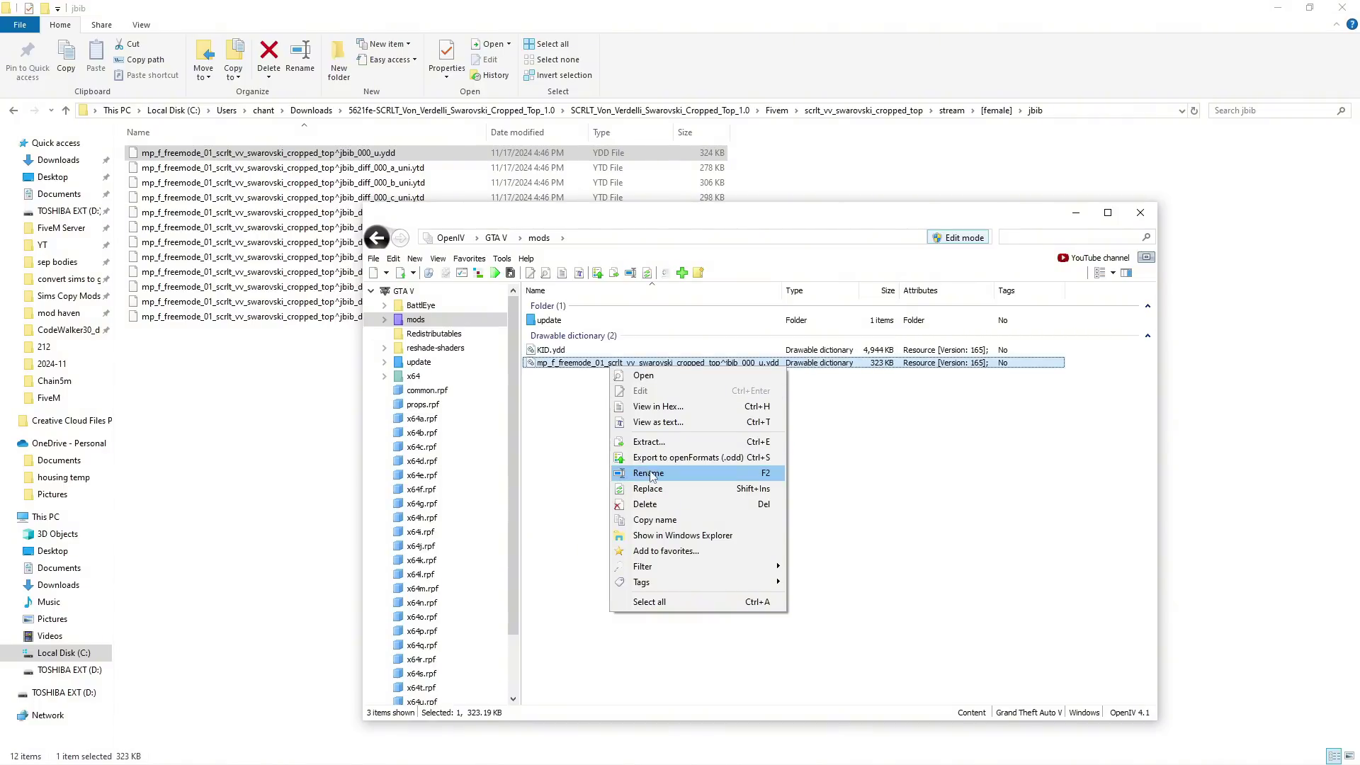
pyautogui.click(686, 458)
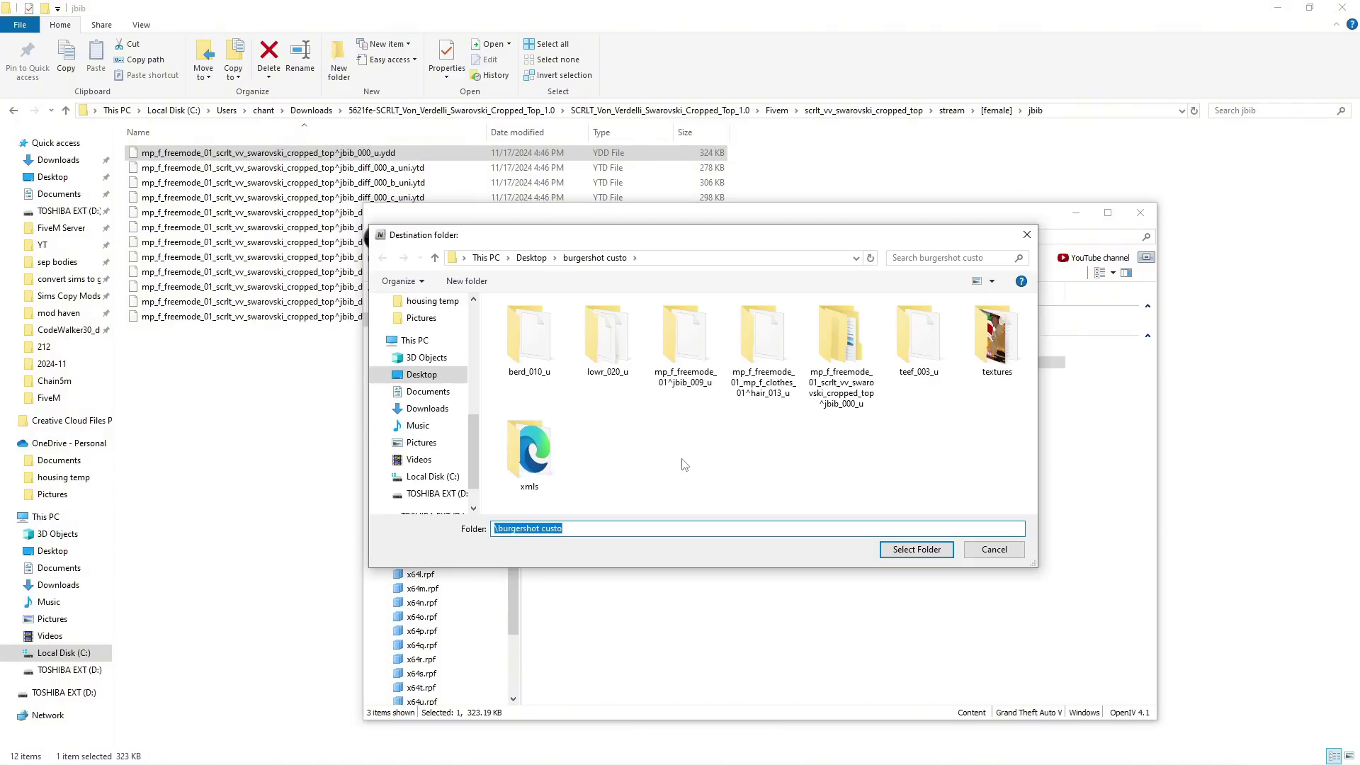
pyautogui.rightClick(625, 457)
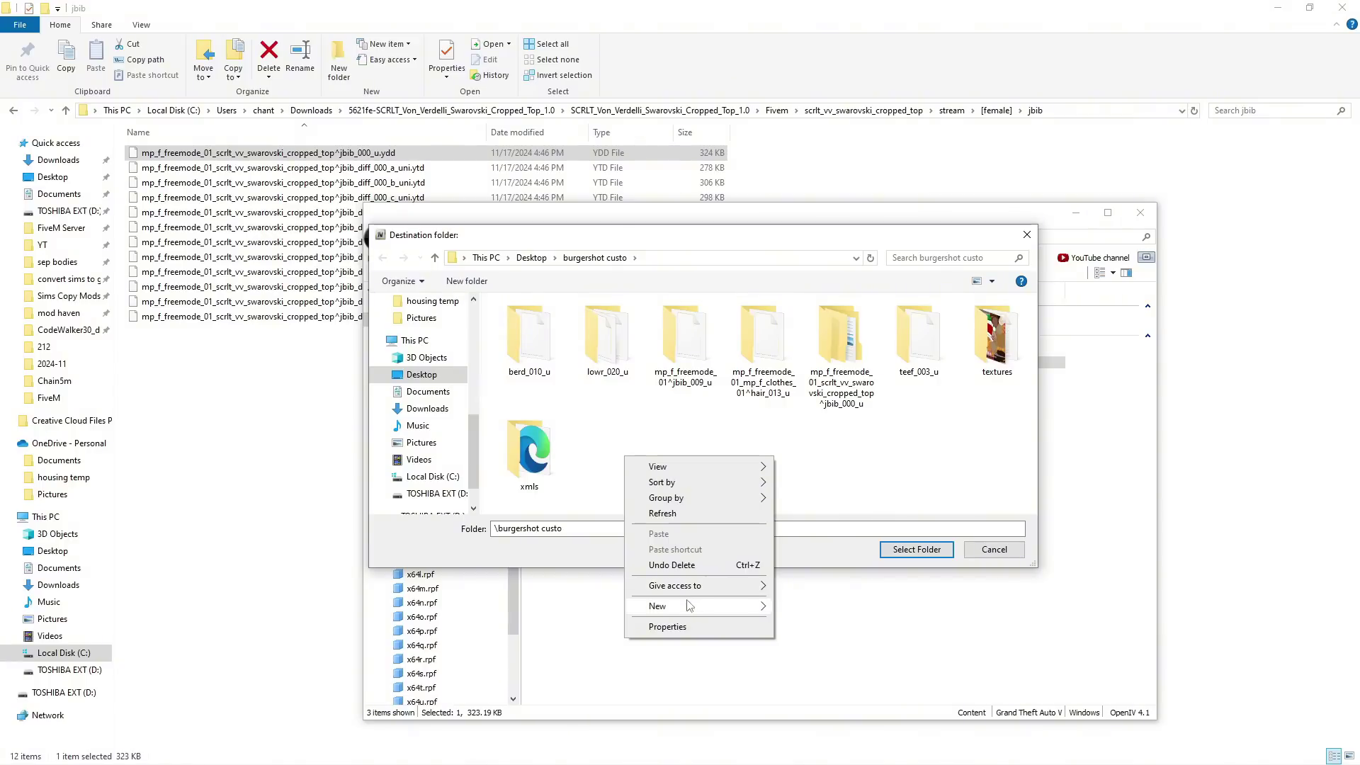
pyautogui.moveTo(747, 607)
pyautogui.click(805, 607)
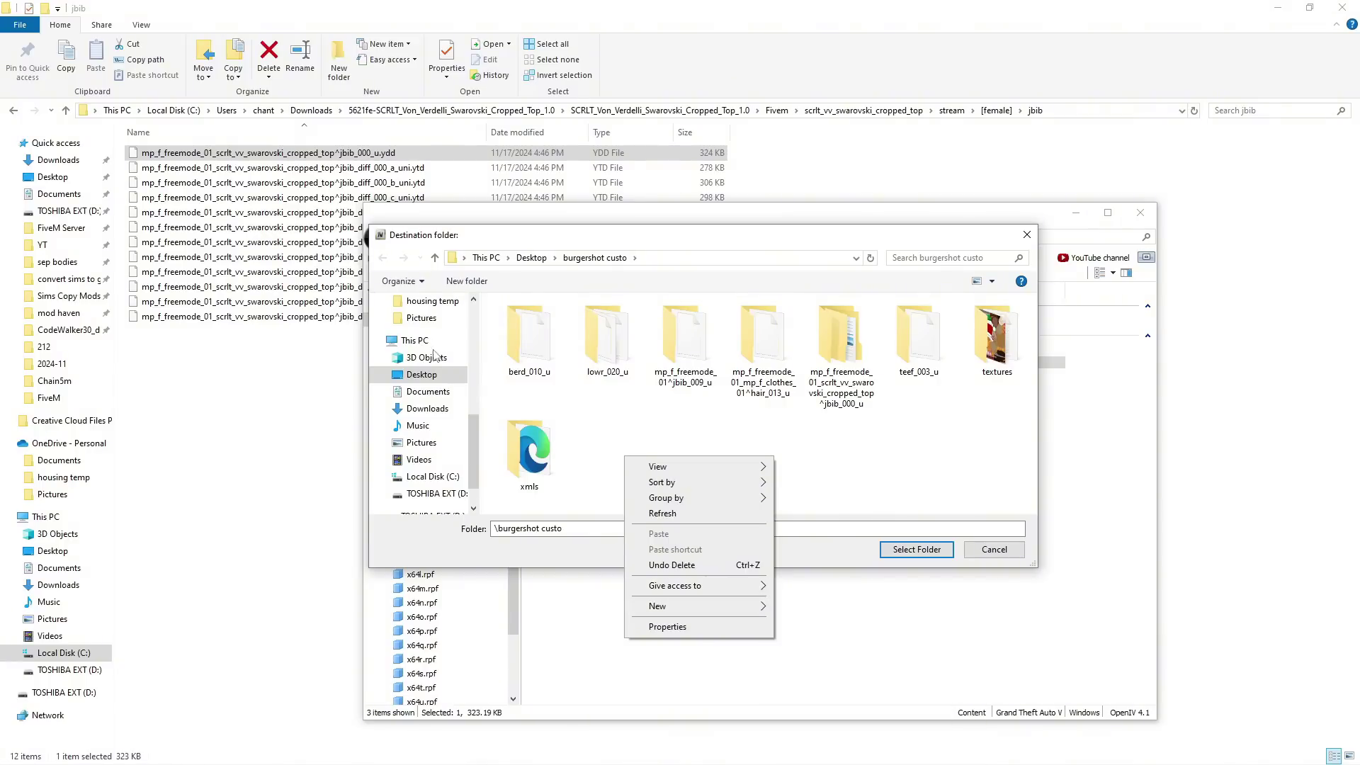
pyautogui.write('unlock')
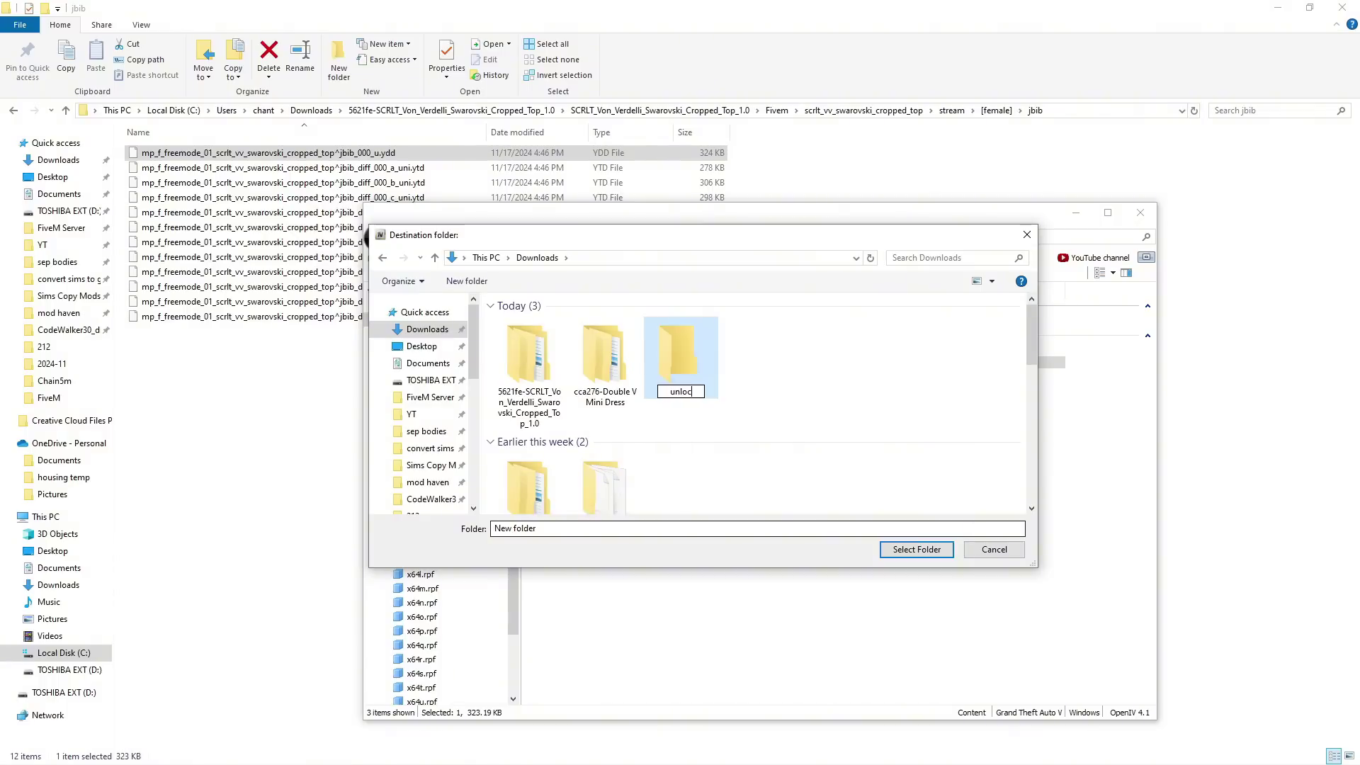
pyautogui.press('Return')
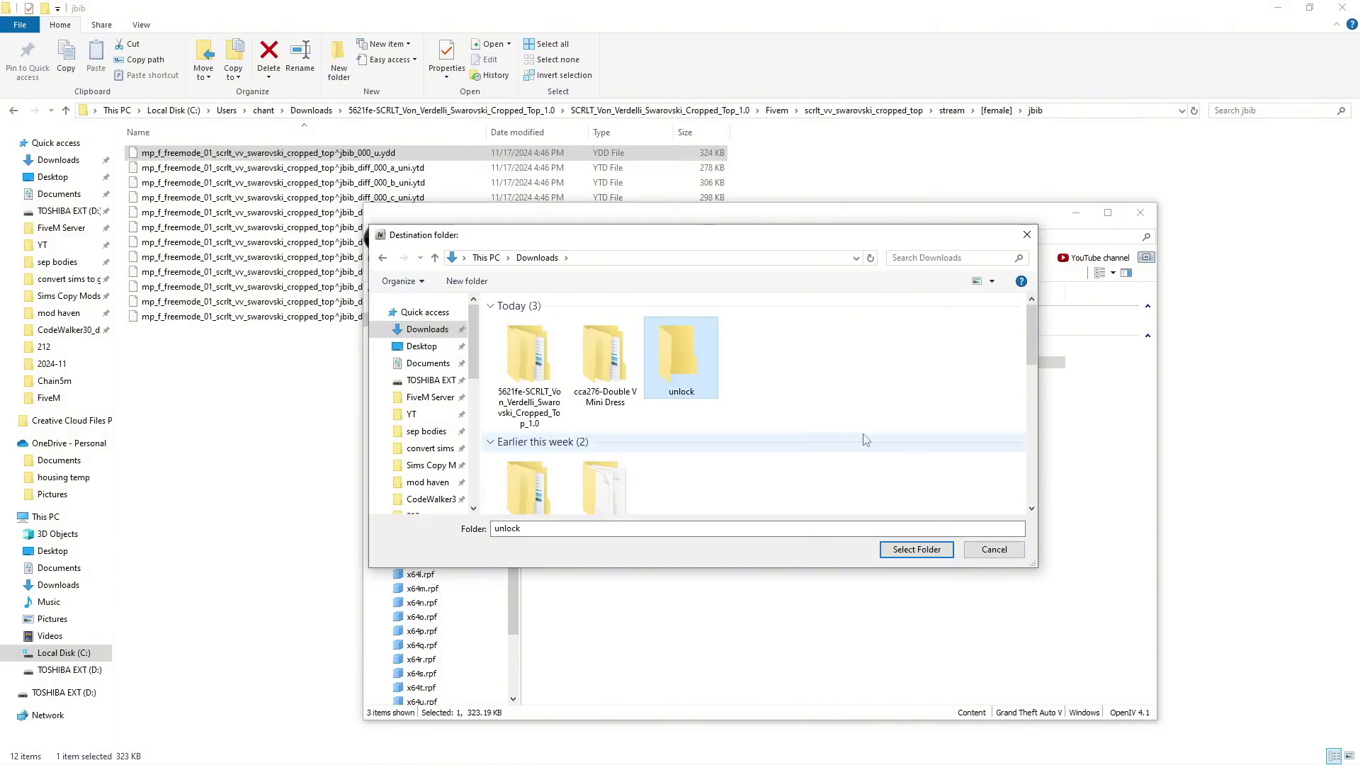
pyautogui.doubleClick(673, 365)
pyautogui.click(915, 550)
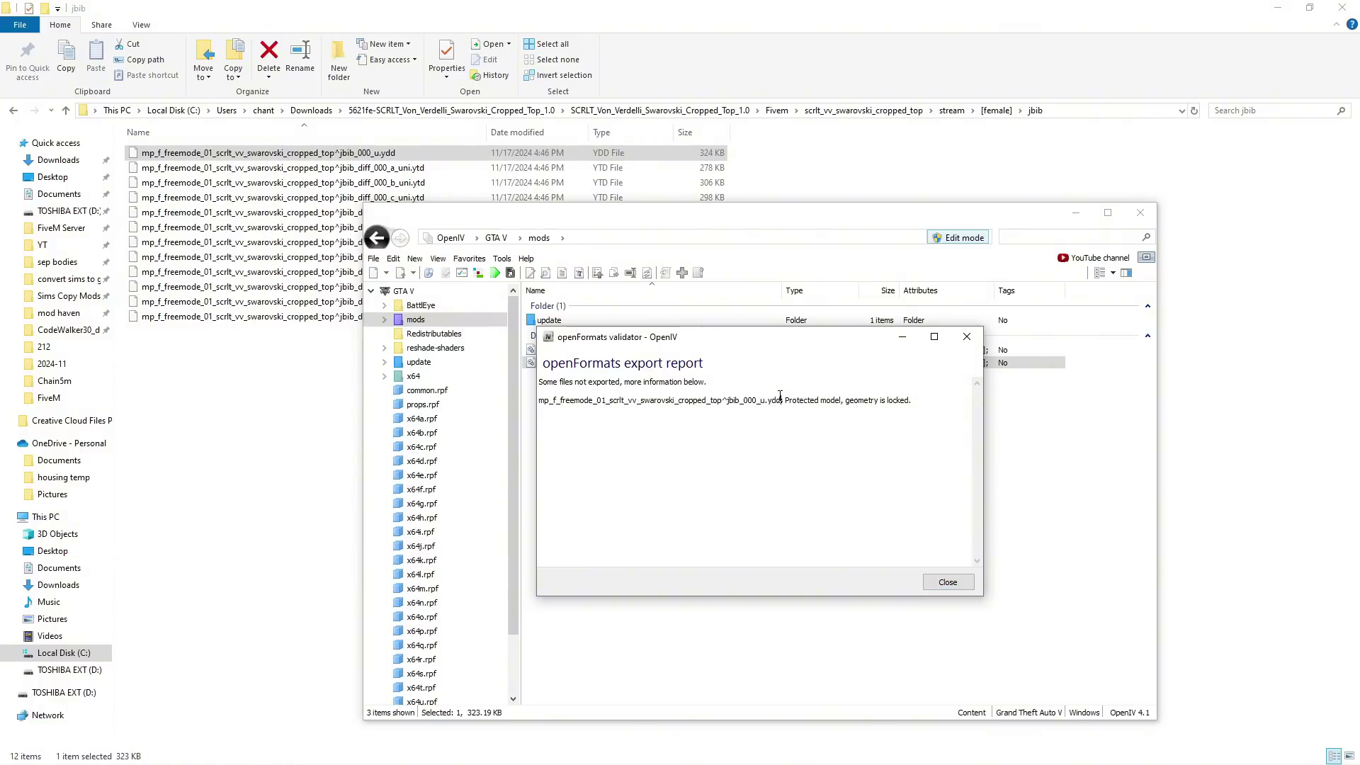
# Highlight the 'geometry is locked' message in the export report and close the report
pyautogui.moveTo(781, 400); pyautogui.dragTo(896, 406)
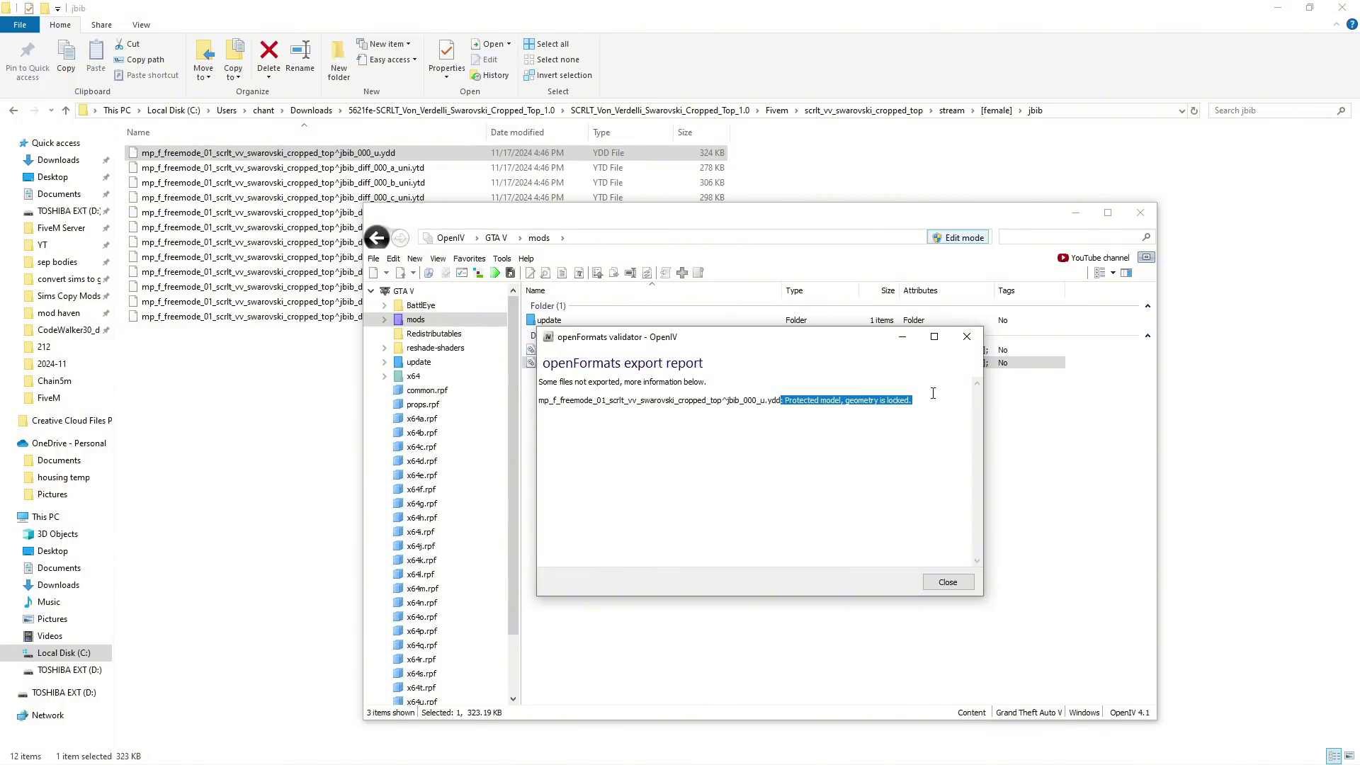
pyautogui.click(948, 582)
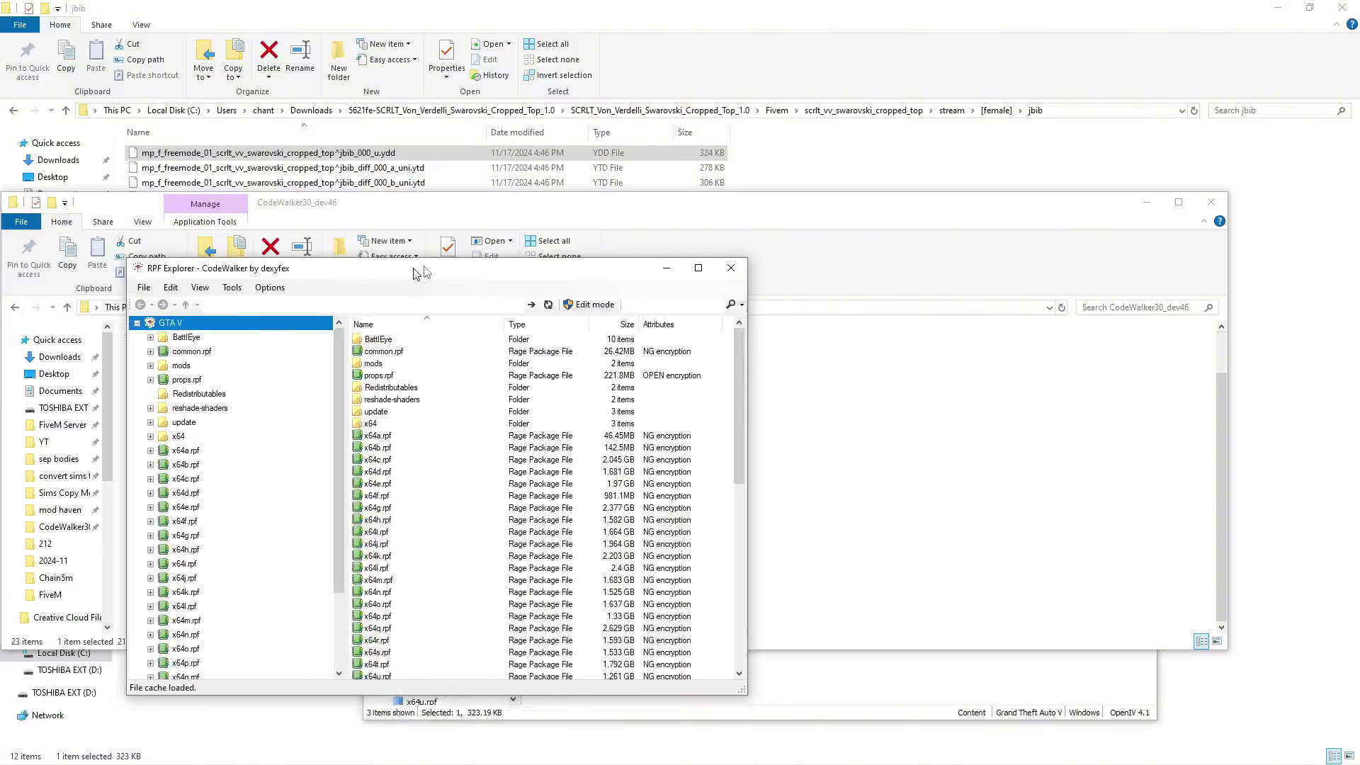
# Move the CodeWalker RPF Explorer window into position
pyautogui.moveTo(416, 274); pyautogui.dragTo(502, 253)
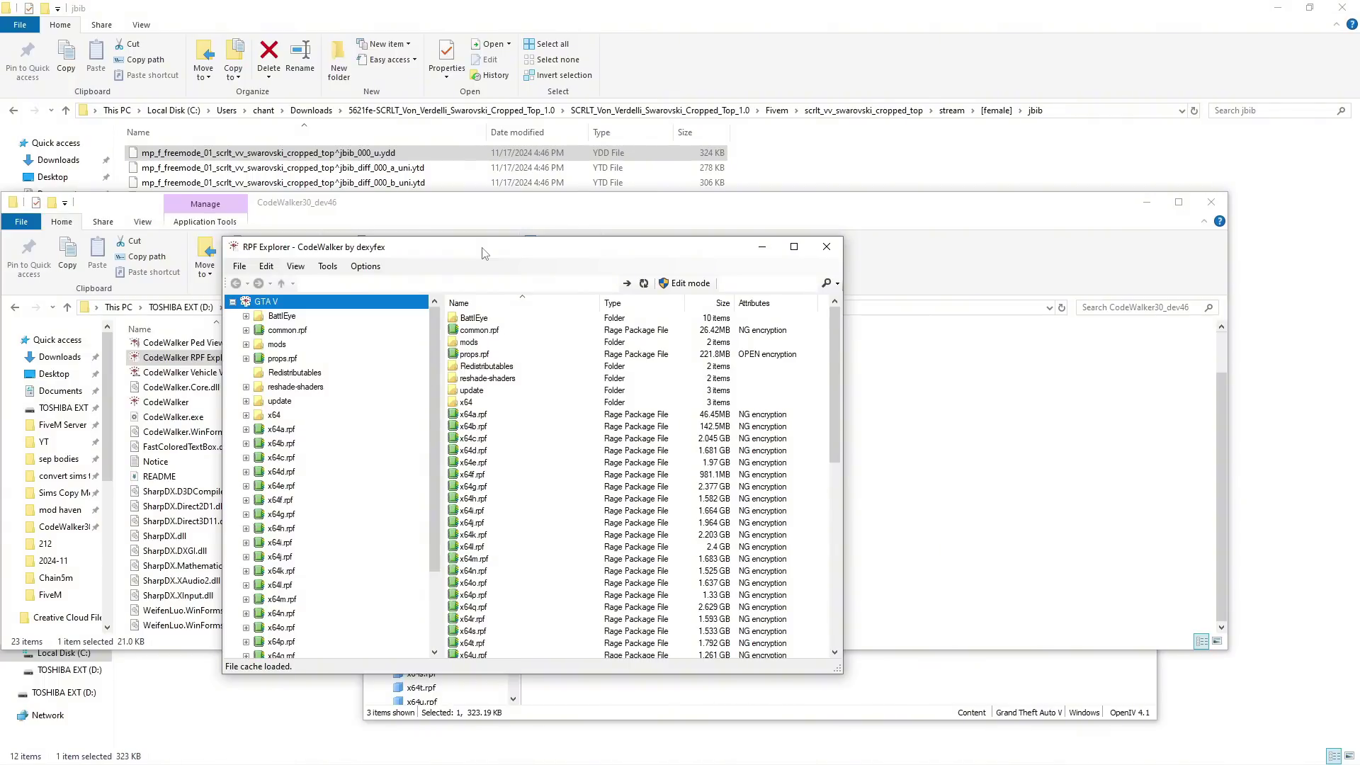
pyautogui.click(684, 284)
pyautogui.click(713, 441)
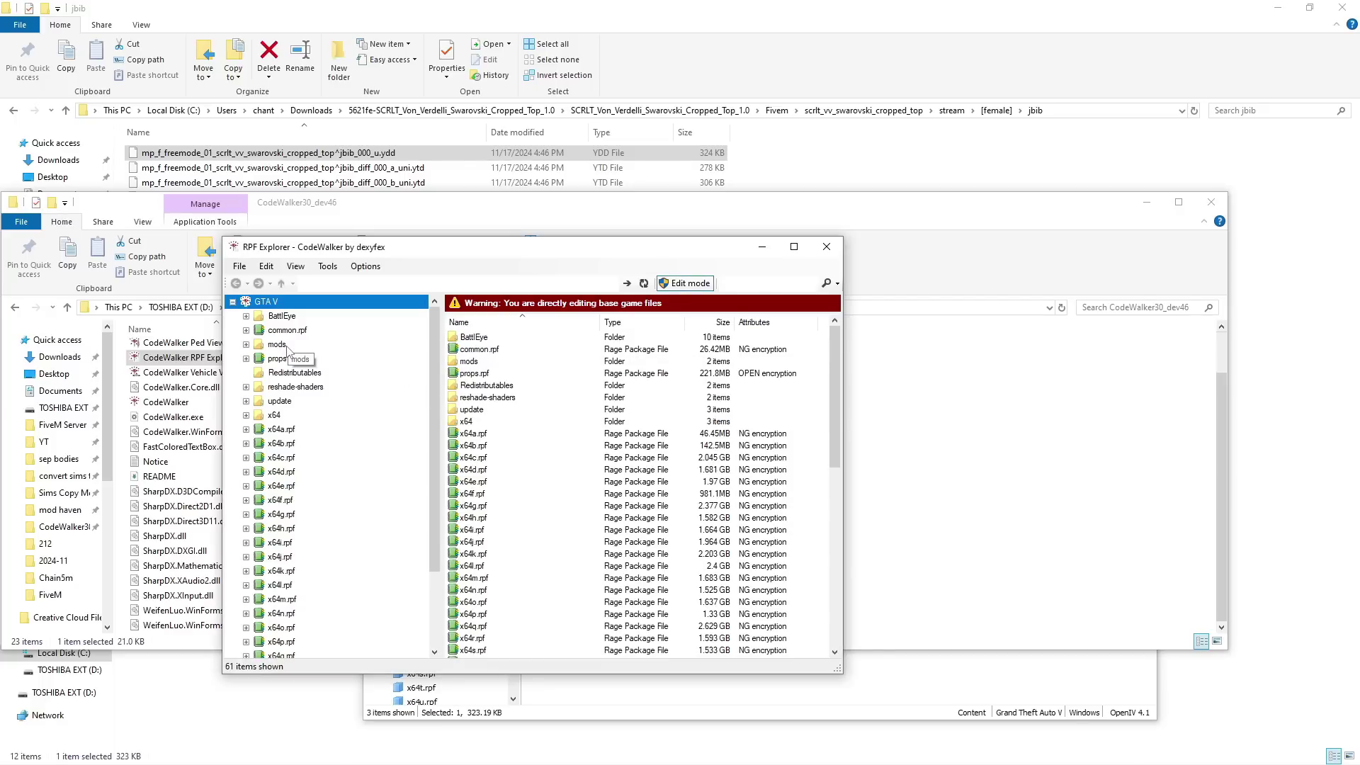
pyautogui.click(486, 373)
pyautogui.doubleClick(485, 362)
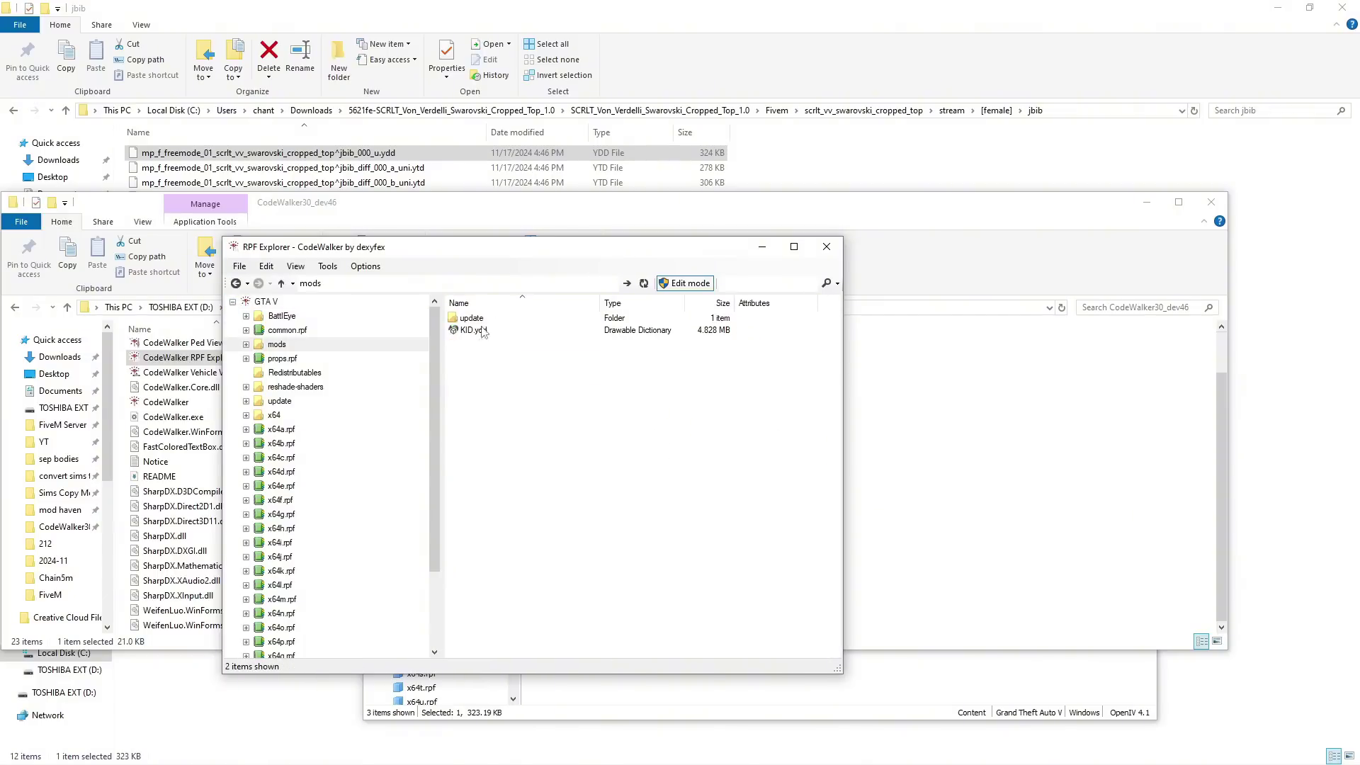
pyautogui.moveTo(527, 254); pyautogui.dragTo(436, 297)
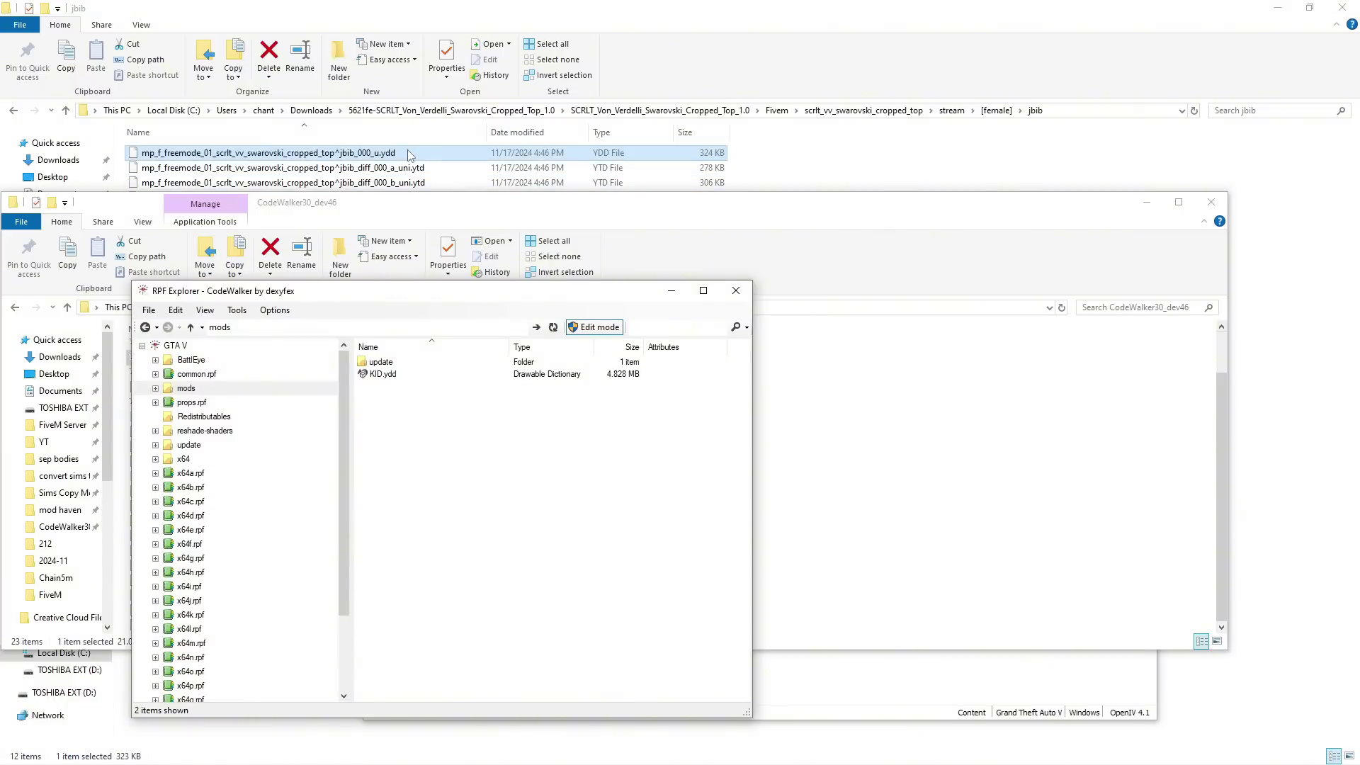
pyautogui.moveTo(407, 153); pyautogui.dragTo(531, 437)
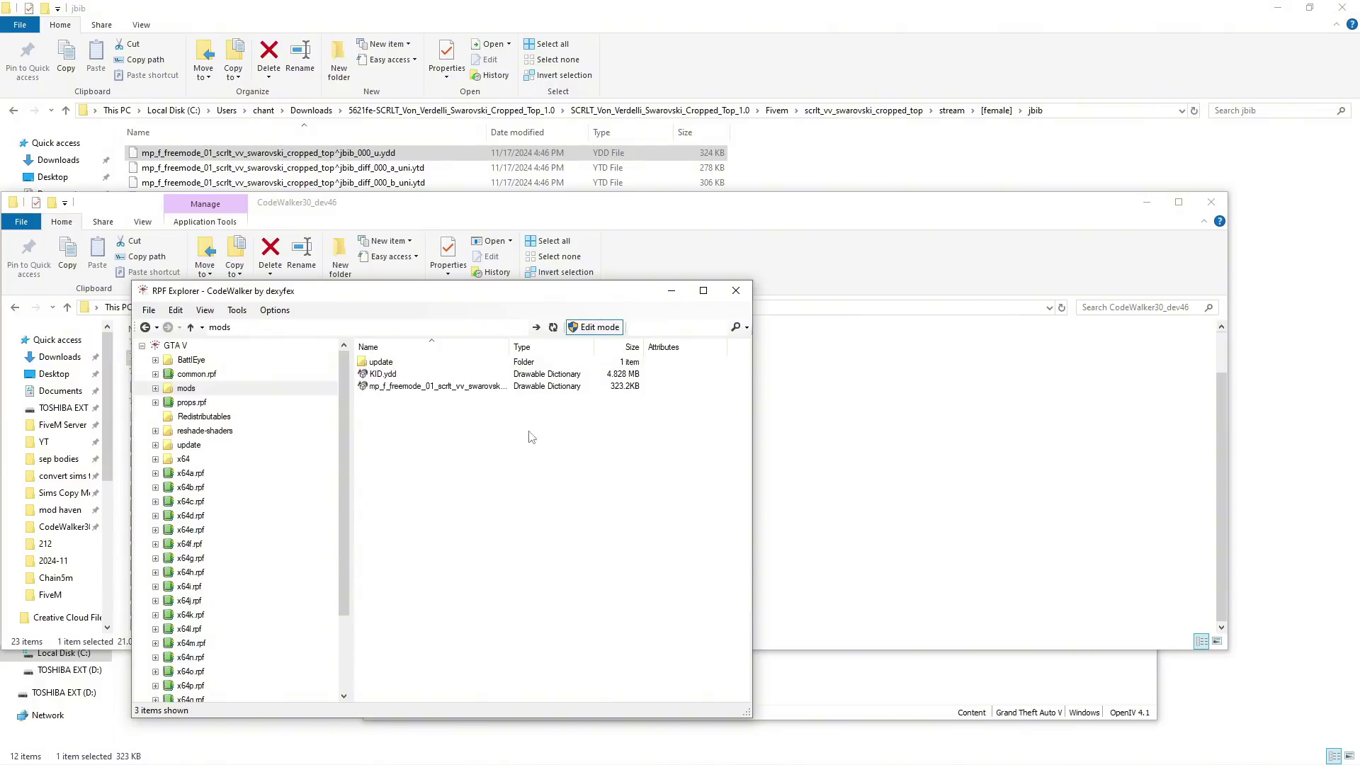
pyautogui.click(455, 389)
pyautogui.click(538, 392)
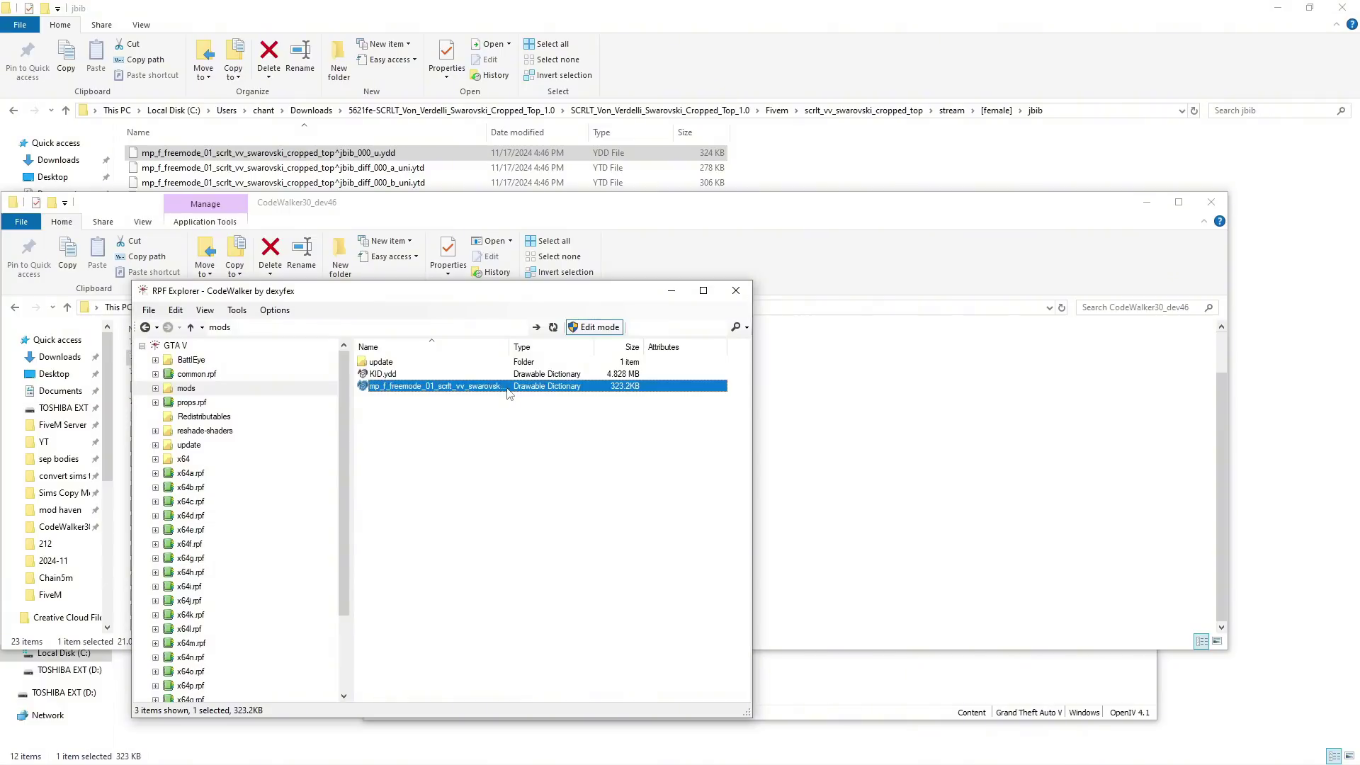
pyautogui.press('Return')
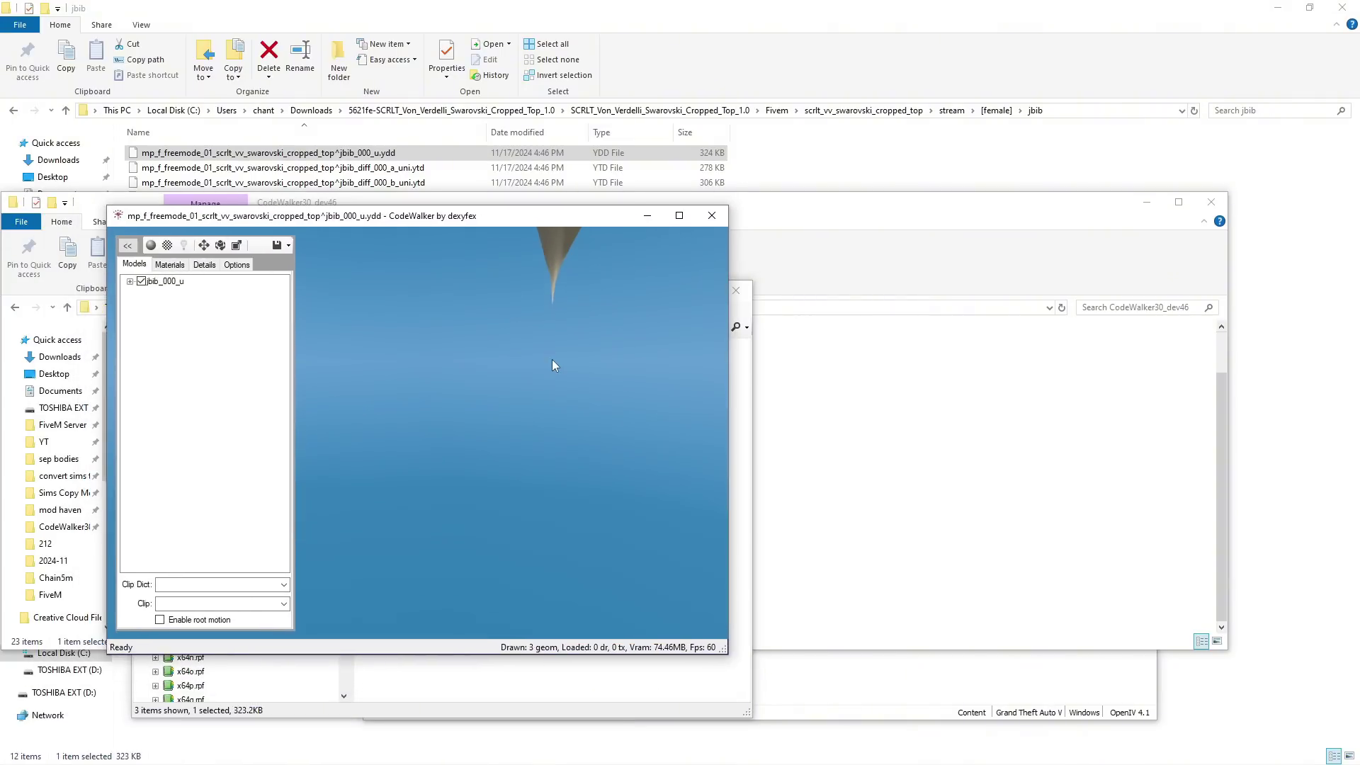
pyautogui.moveTo(550, 361); pyautogui.dragTo(490, 369)
pyautogui.moveTo(333, 385); pyautogui.dragTo(684, 280)
pyautogui.click(701, 223)
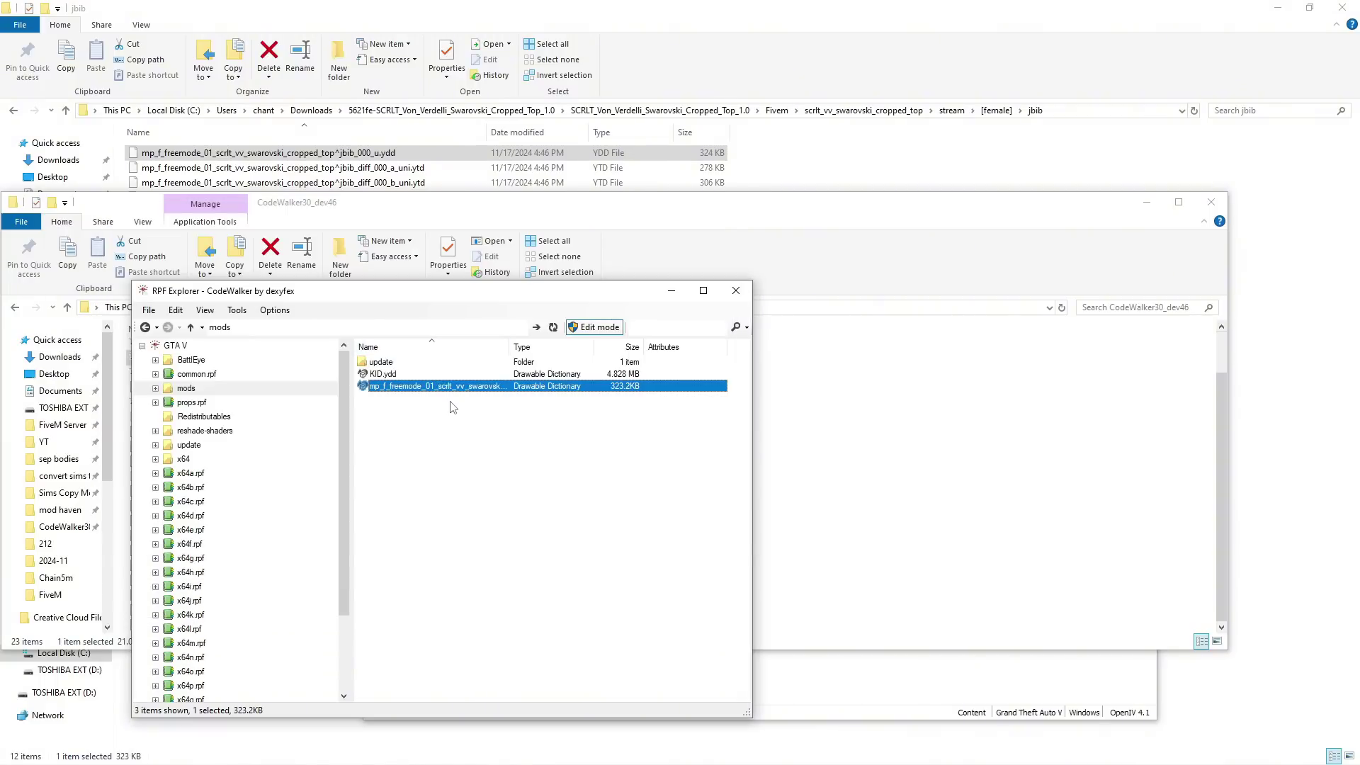
# Export jbib_000_u.ydd from mods as XML into Downloads\unlock, then reselect the file
pyautogui.rightClick(408, 393)
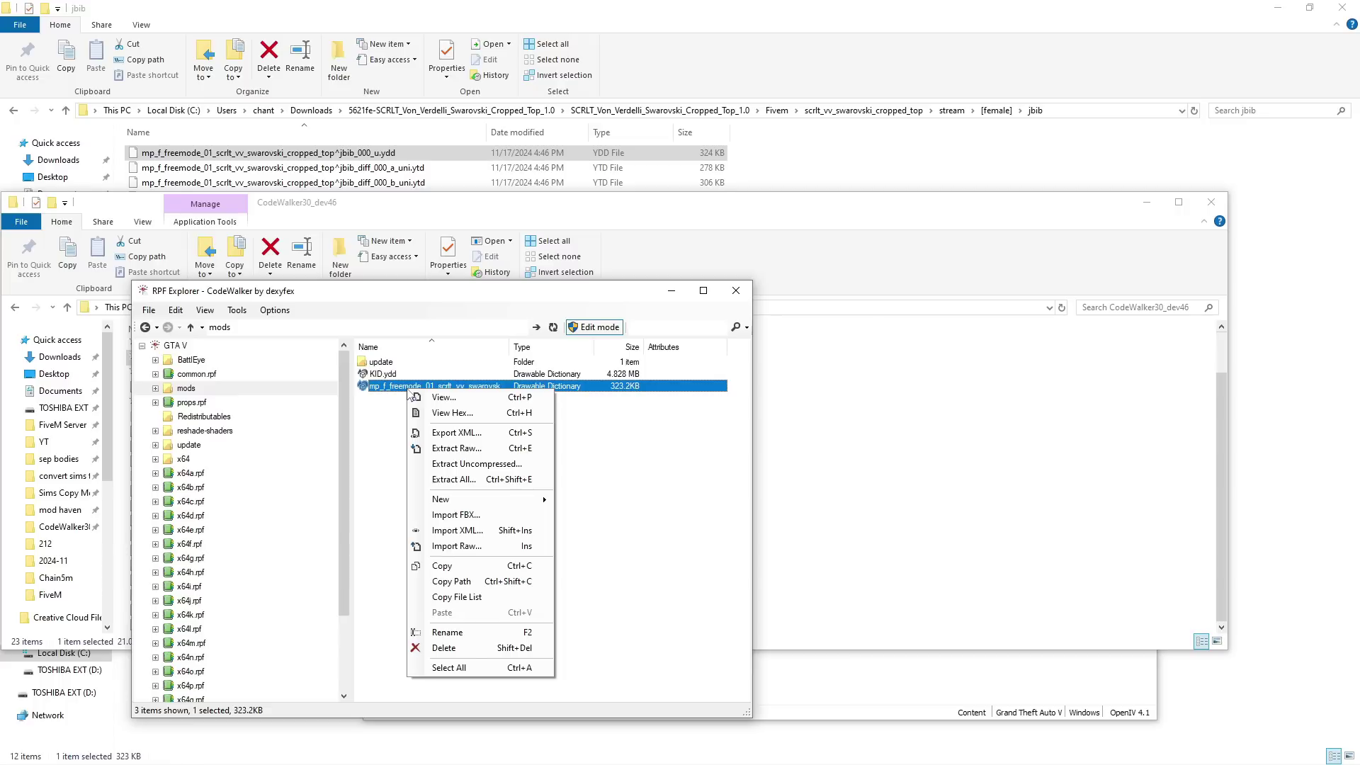
pyautogui.click(448, 433)
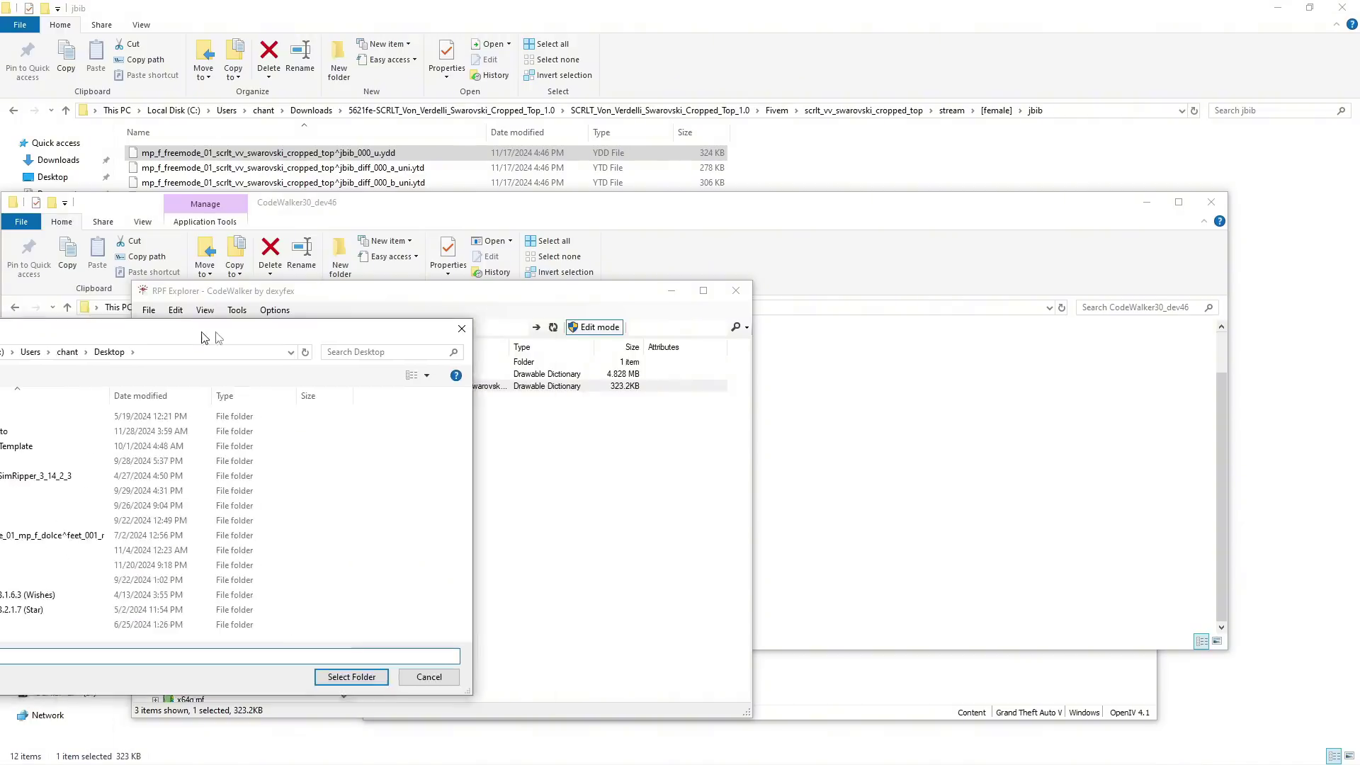
pyautogui.scroll(3, 161, 402)
pyautogui.scroll(2, 161, 401)
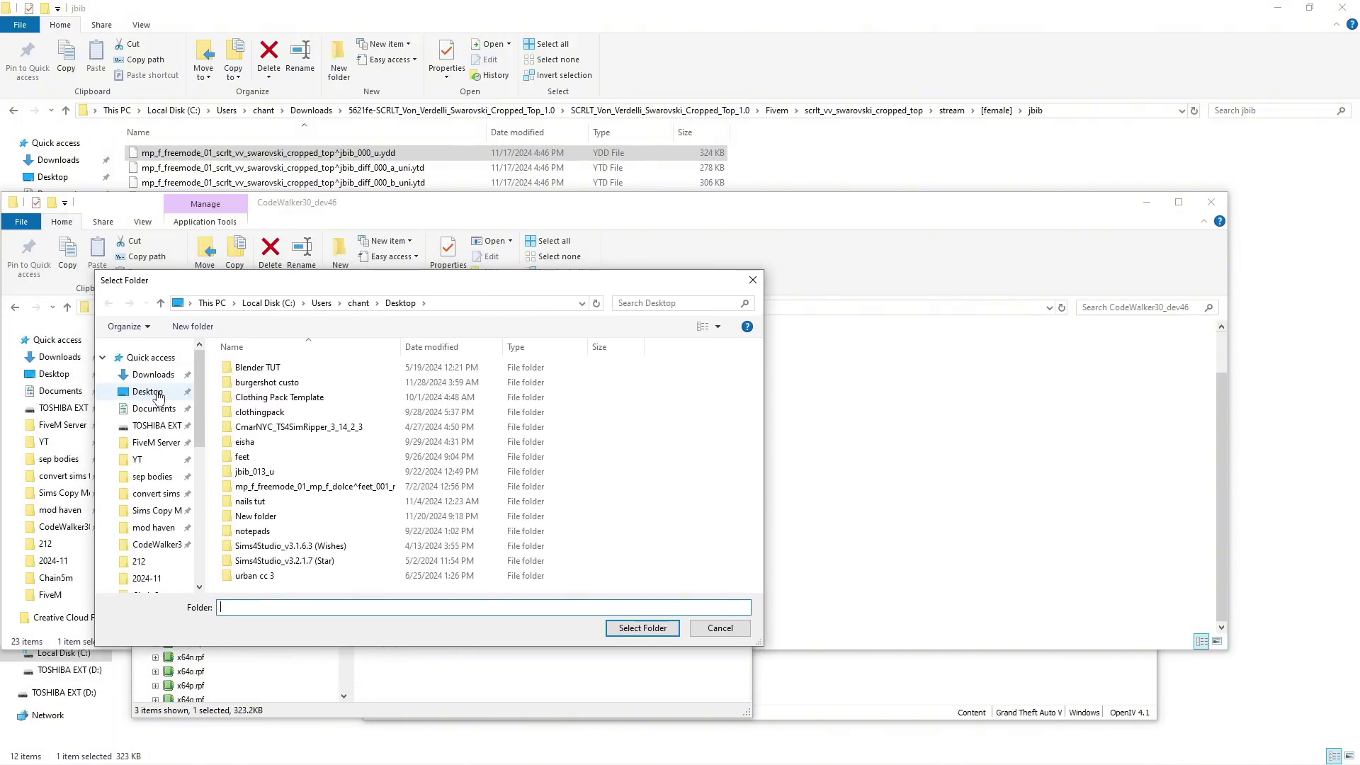
pyautogui.click(152, 374)
pyautogui.doubleClick(256, 400)
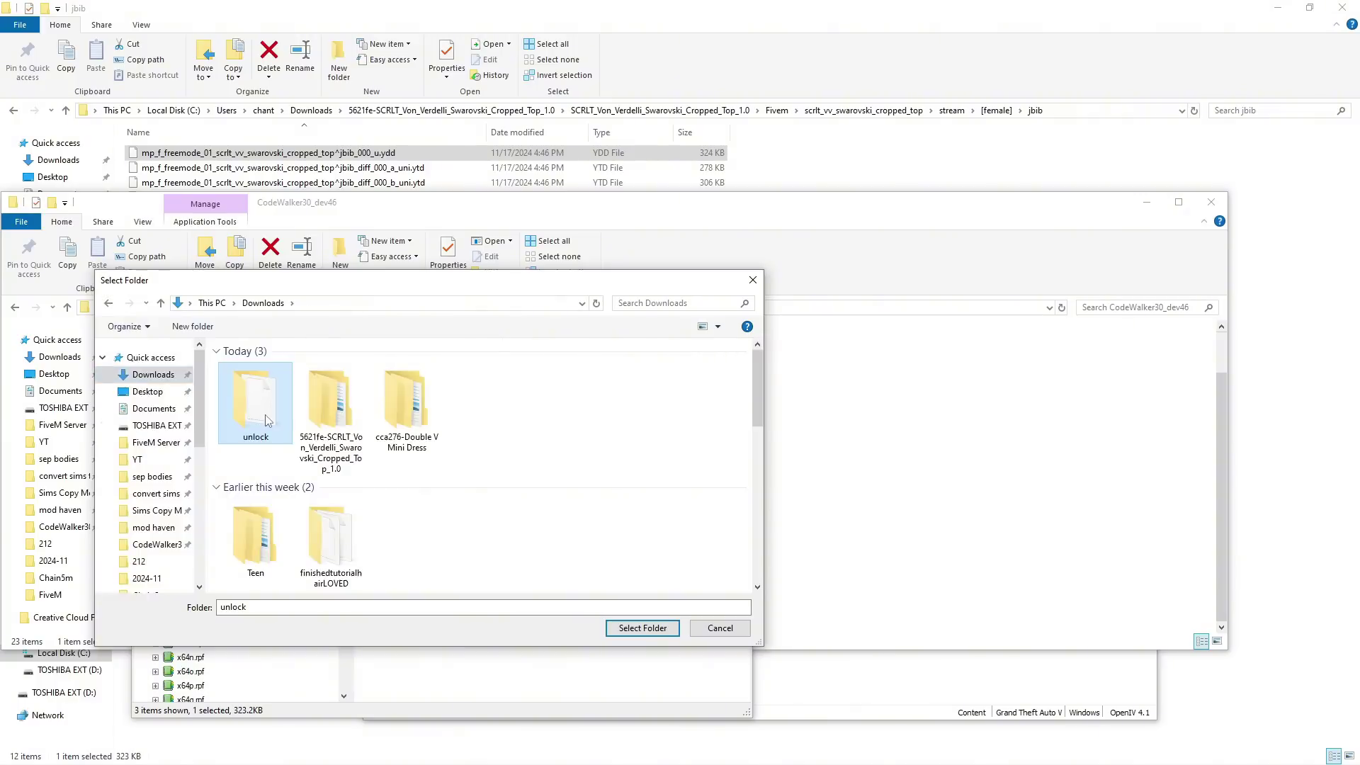
pyautogui.click(632, 627)
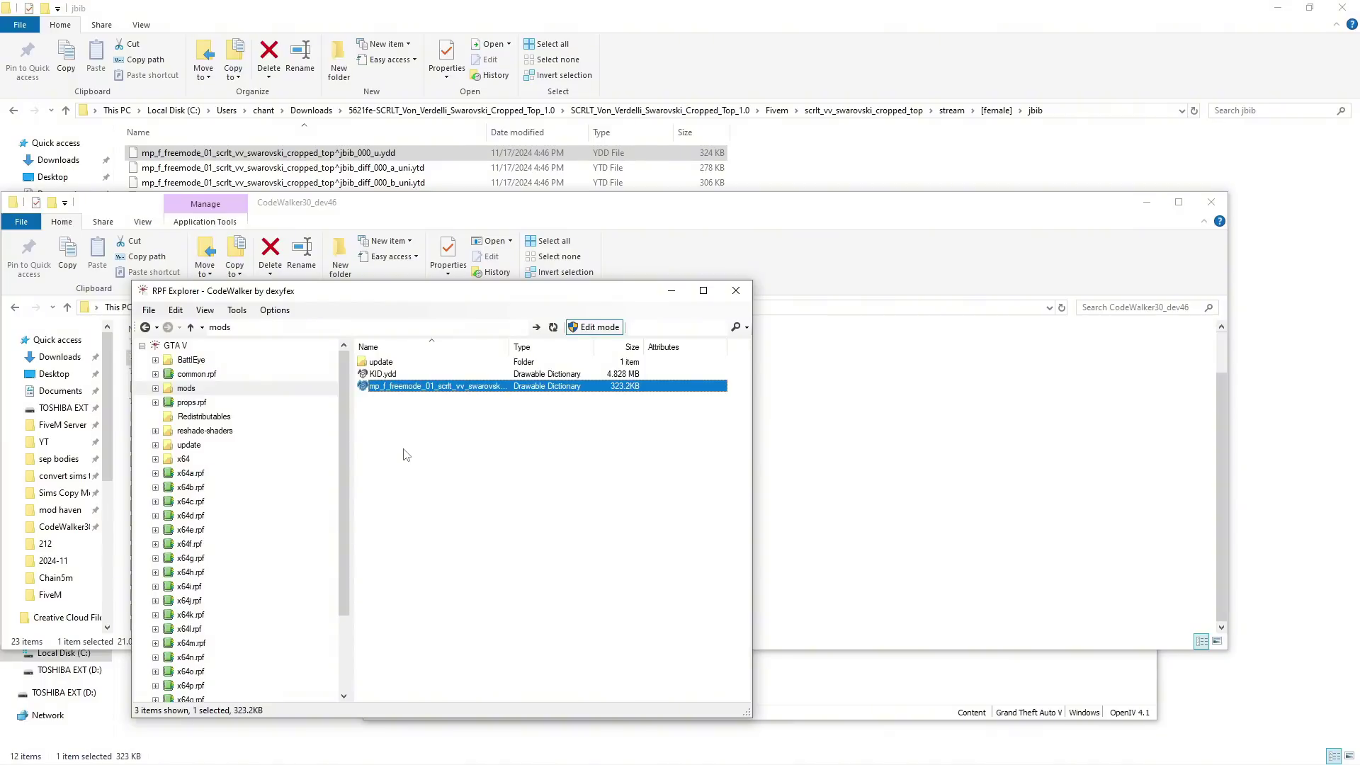
pyautogui.click(419, 436)
pyautogui.click(471, 386)
# Delete the original jbib ydd from mods and import its exported XML from unlock (350.4 KB)
pyautogui.rightClick(472, 386)
pyautogui.click(522, 649)
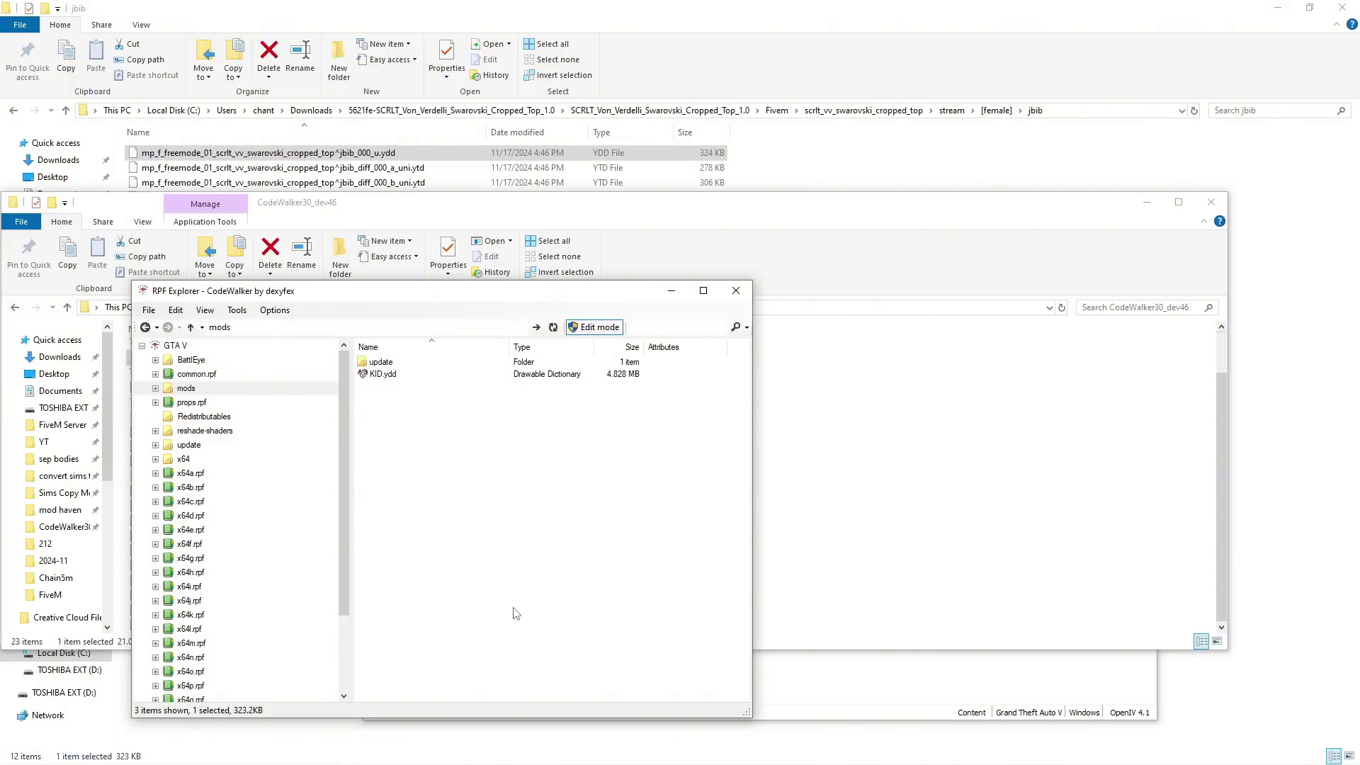
pyautogui.rightClick(413, 448)
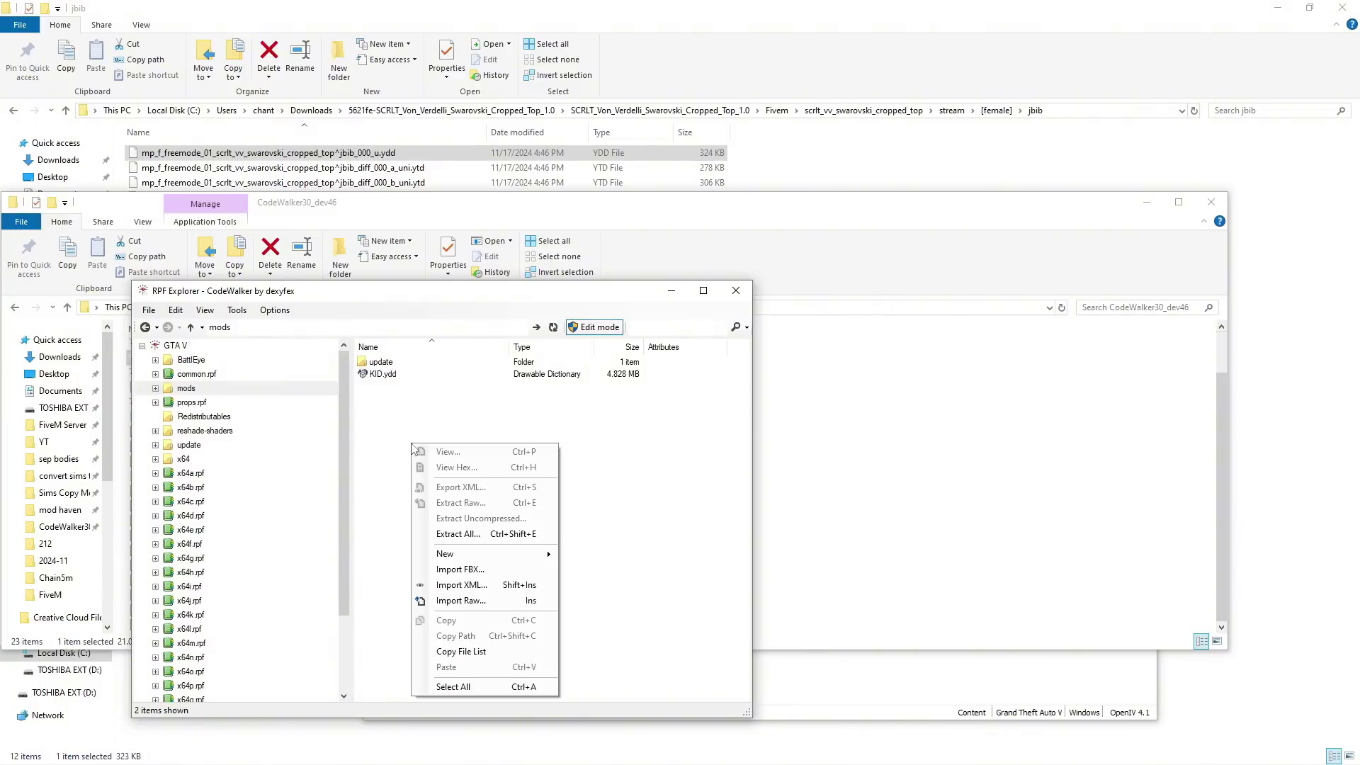
pyautogui.click(461, 585)
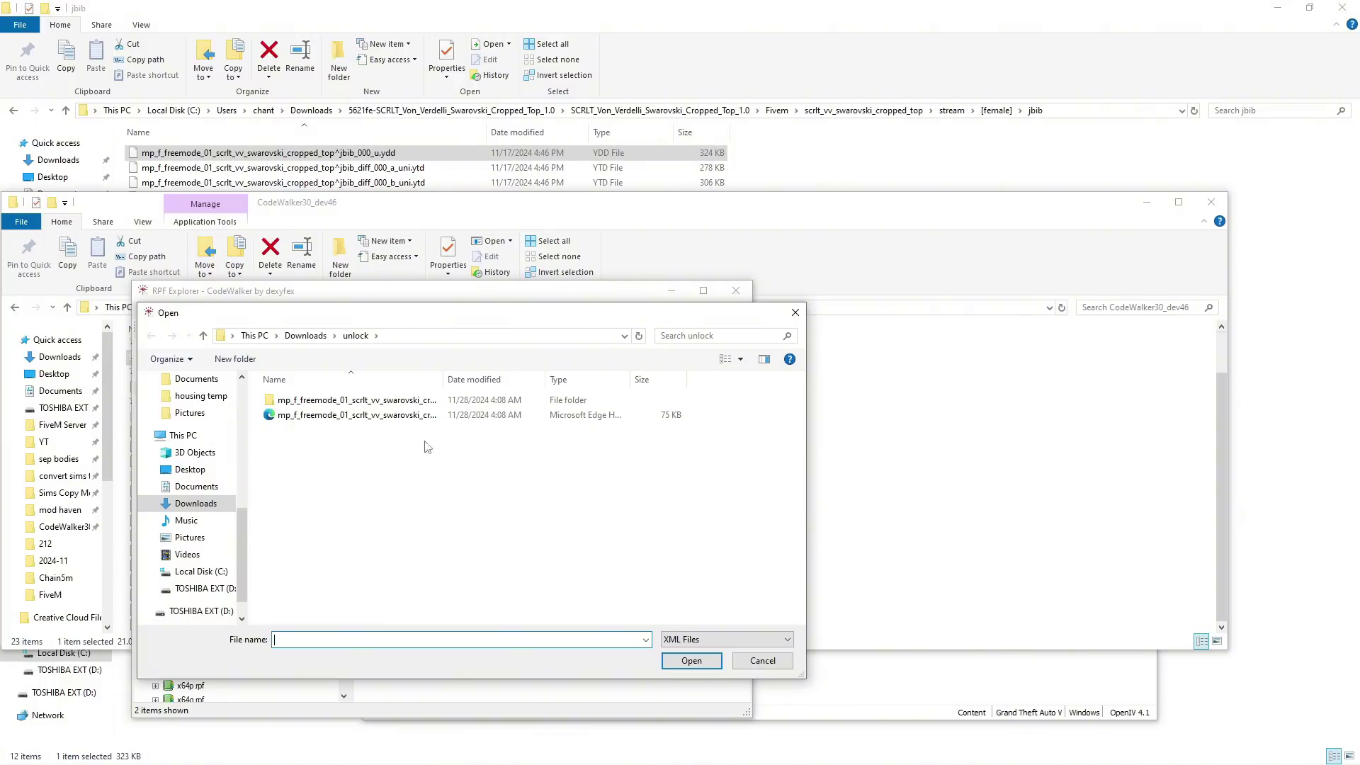
pyautogui.click(380, 420)
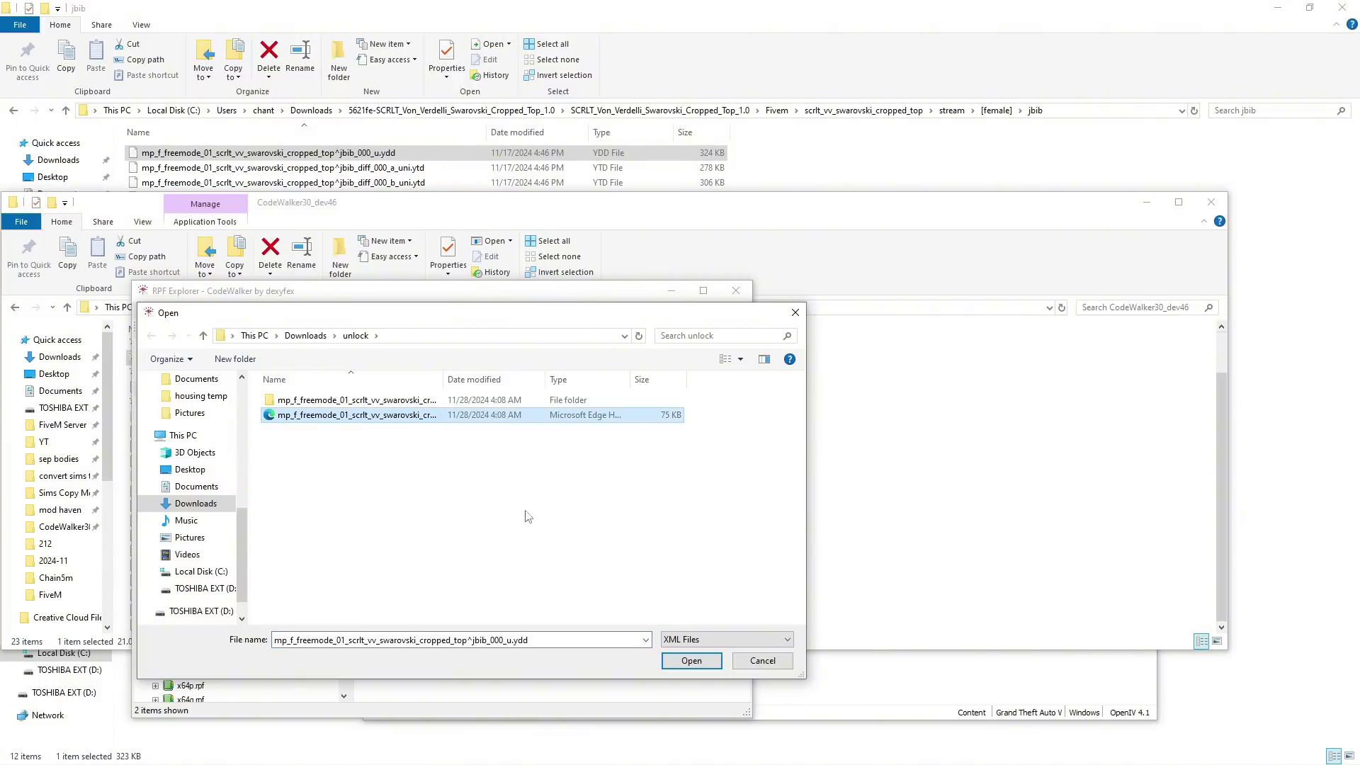
pyautogui.click(691, 661)
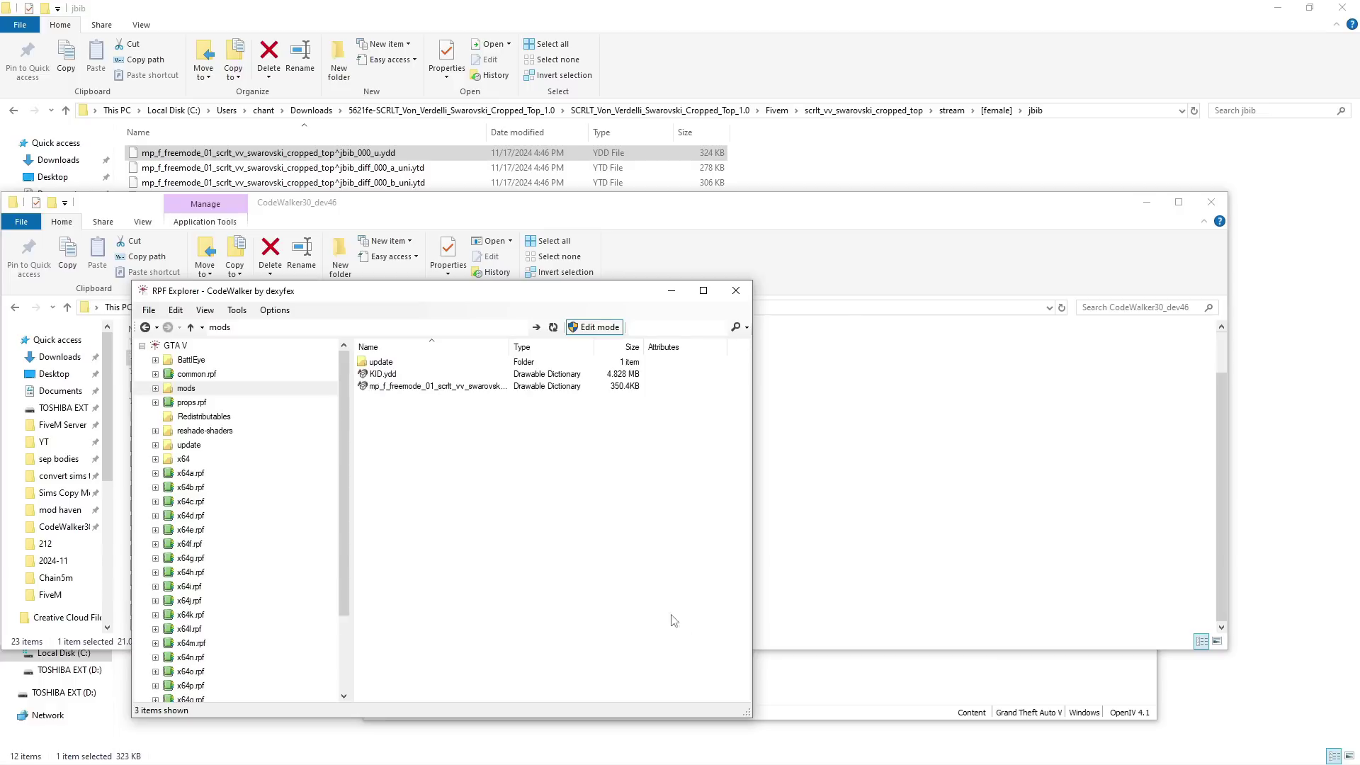
# Preview the rebuilt 350 KB jbib_000_u.ydd in OpenIV's Model Viewer, then return to OpenIV's mods folder
pyautogui.click(470, 388)
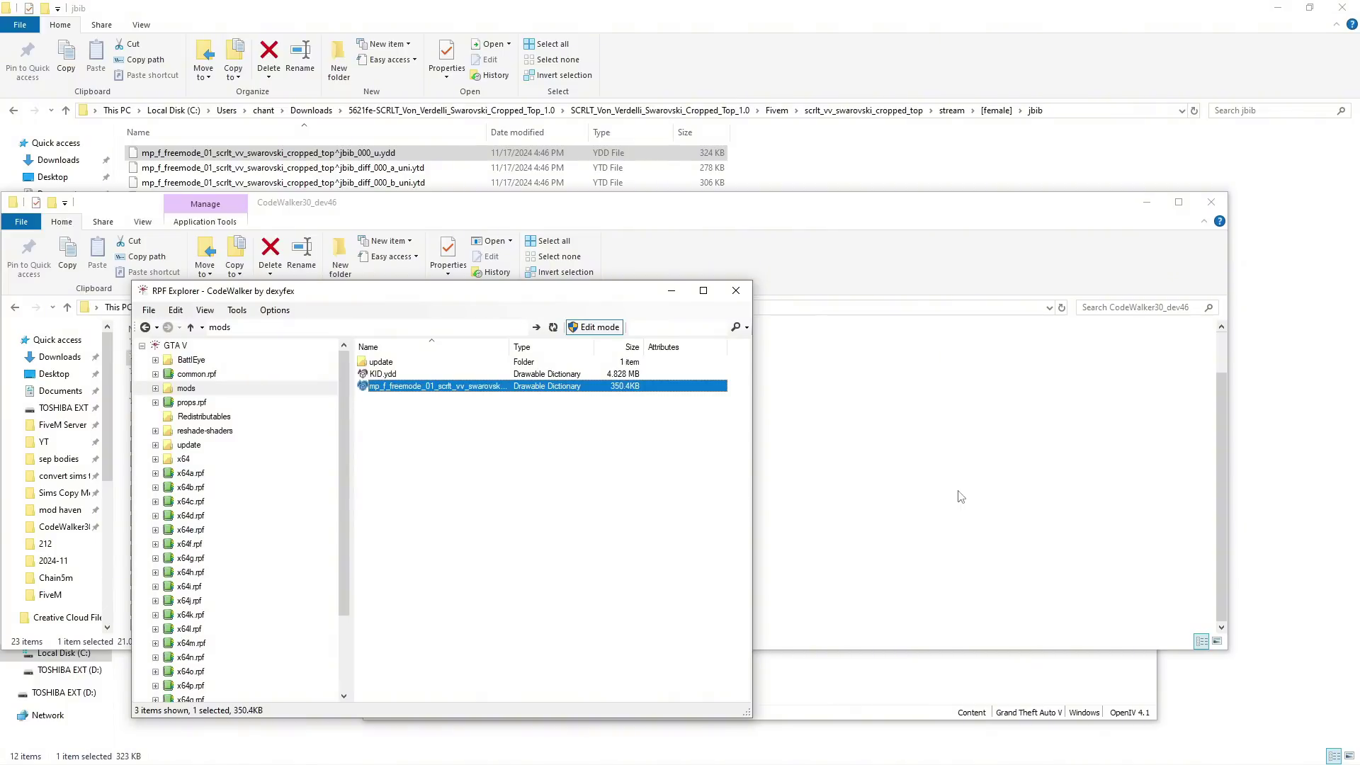
pyautogui.click(926, 699)
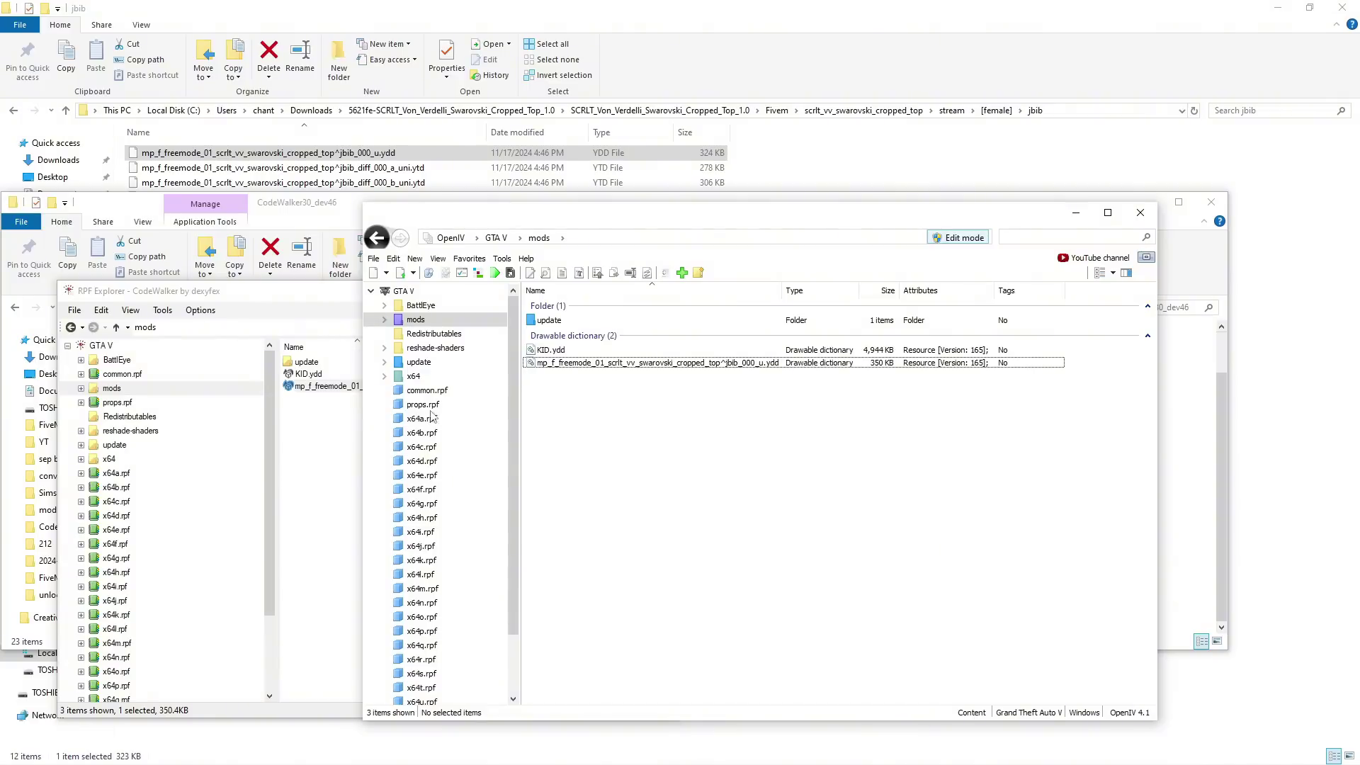
pyautogui.doubleClick(616, 362)
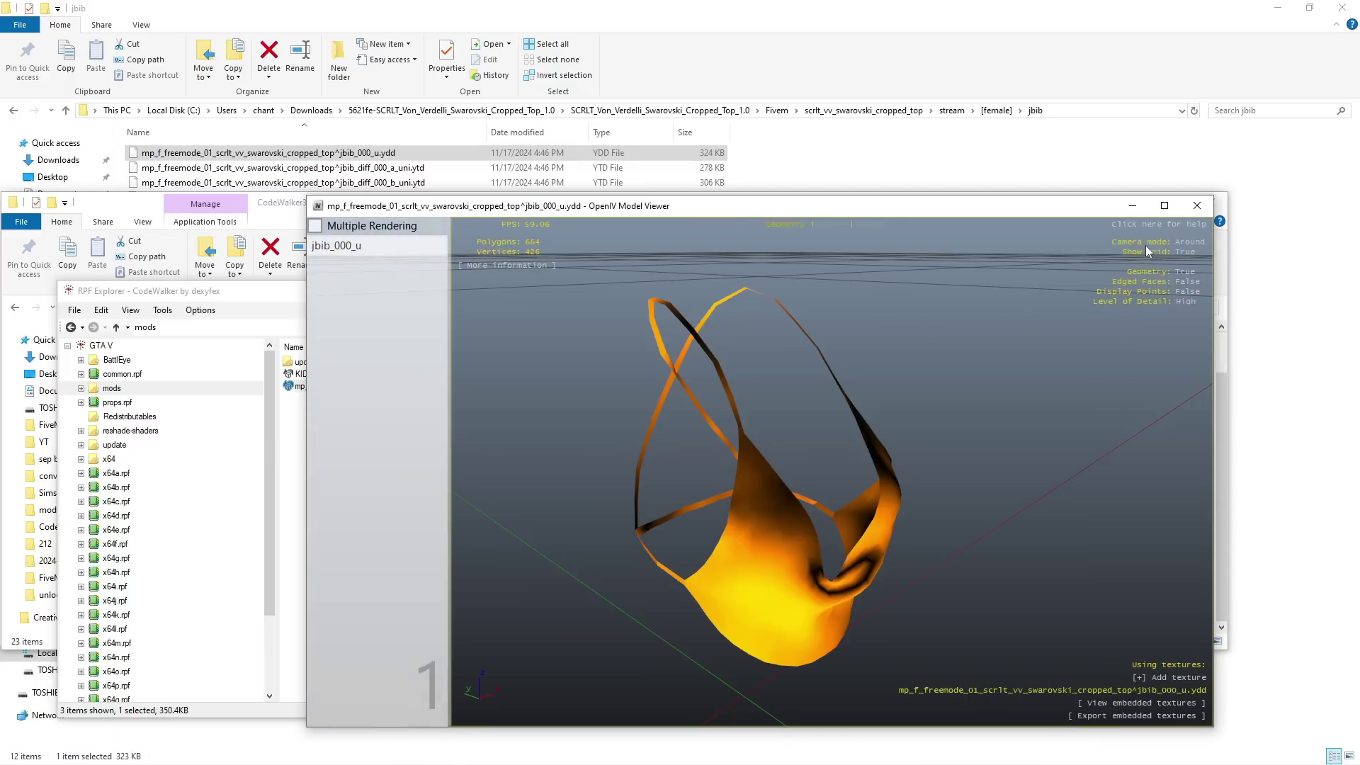
pyautogui.click(1196, 205)
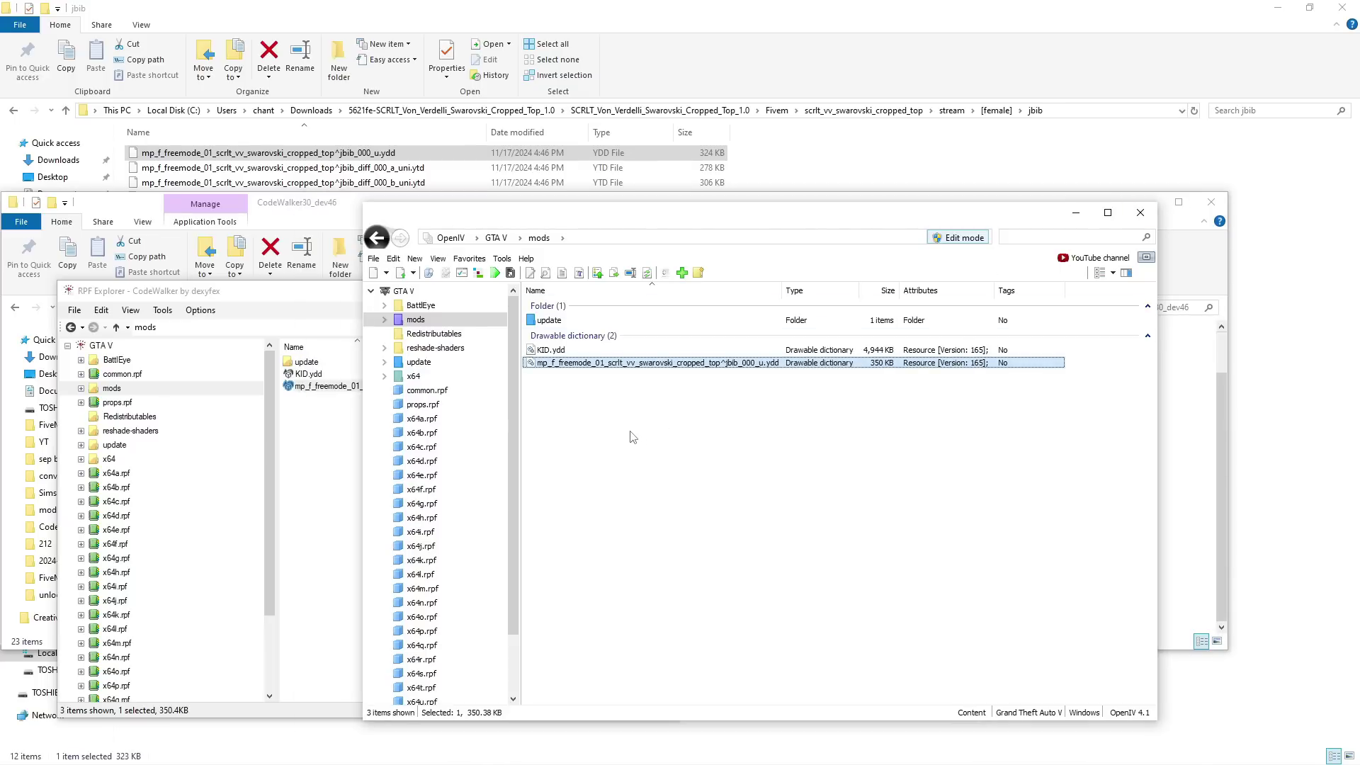
pyautogui.click(314, 386)
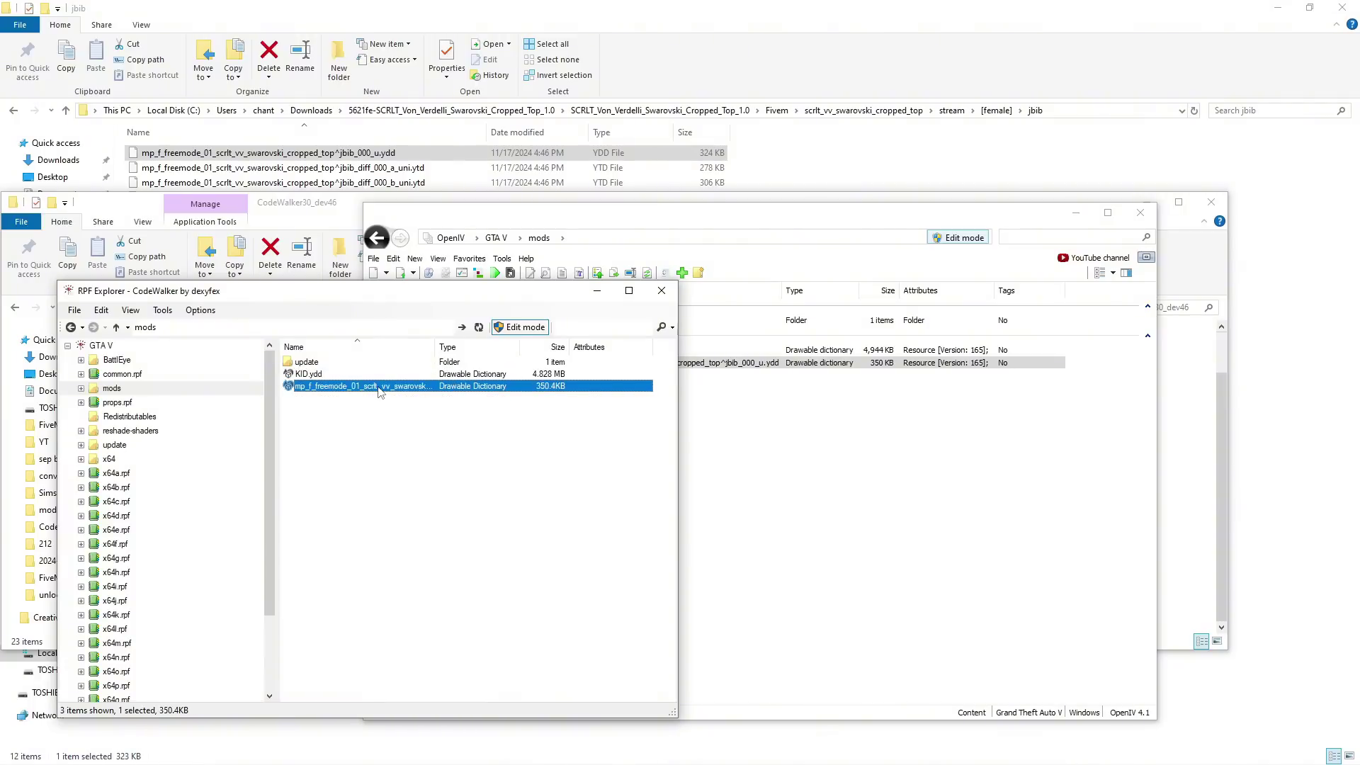
pyautogui.click(736, 395)
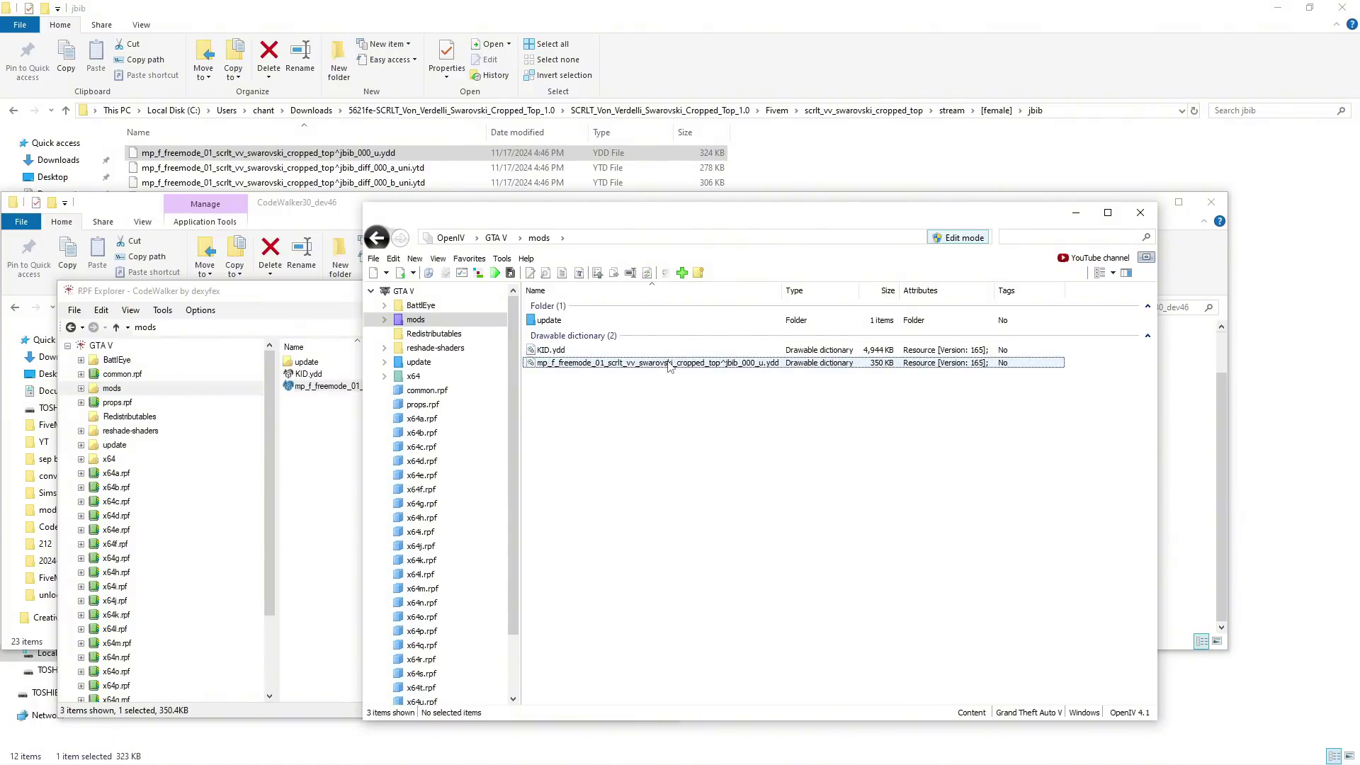
# Export the rebuilt jbib ydd to openFormats (.odd) into the Downloads\unlock2 folder
pyautogui.rightClick(599, 364)
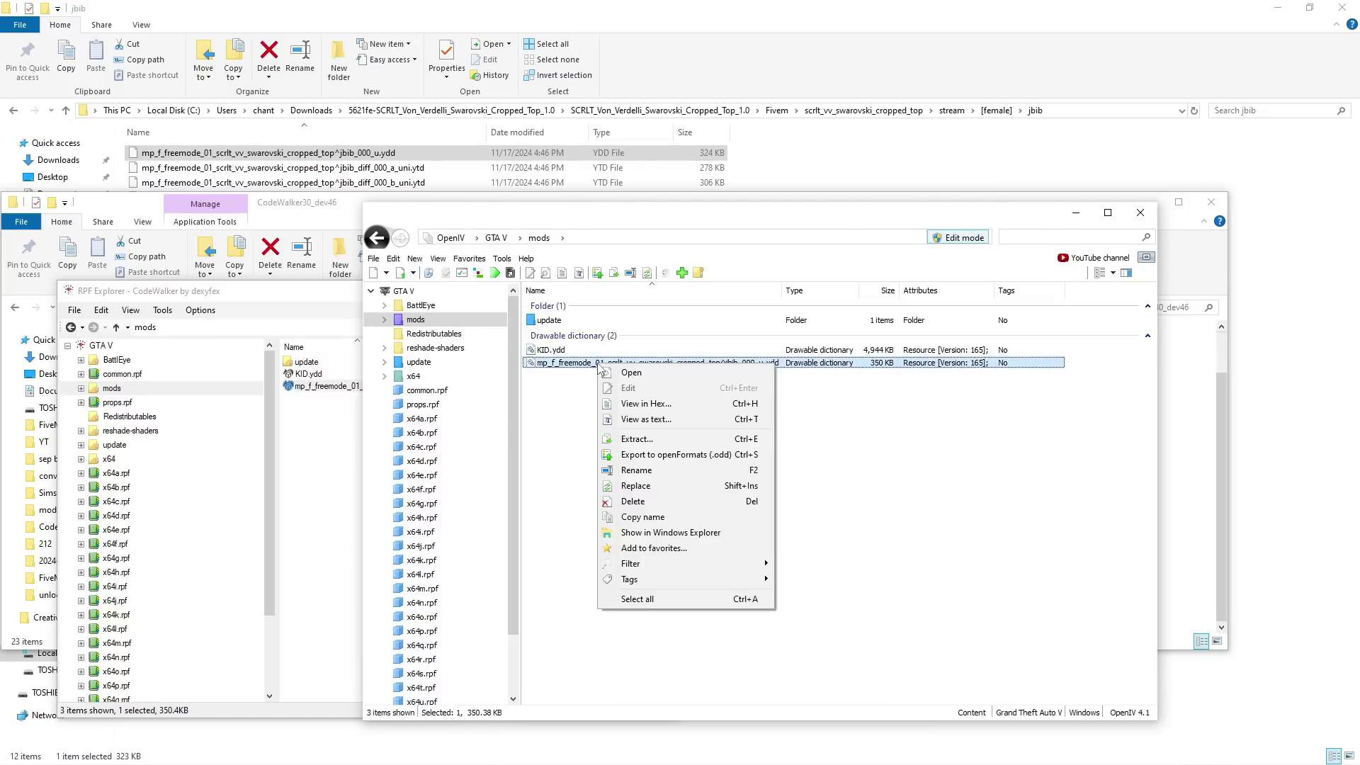
pyautogui.click(648, 456)
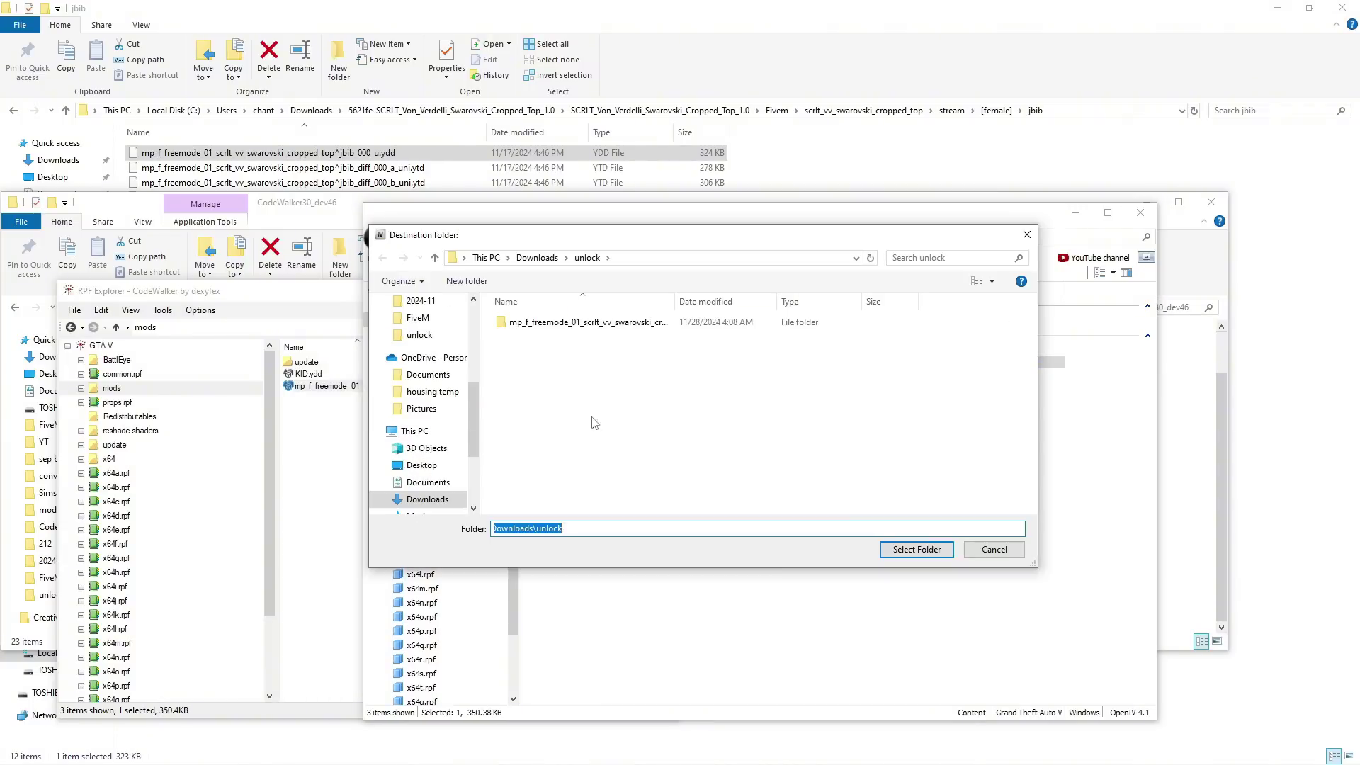
pyautogui.scroll(5, 418, 366)
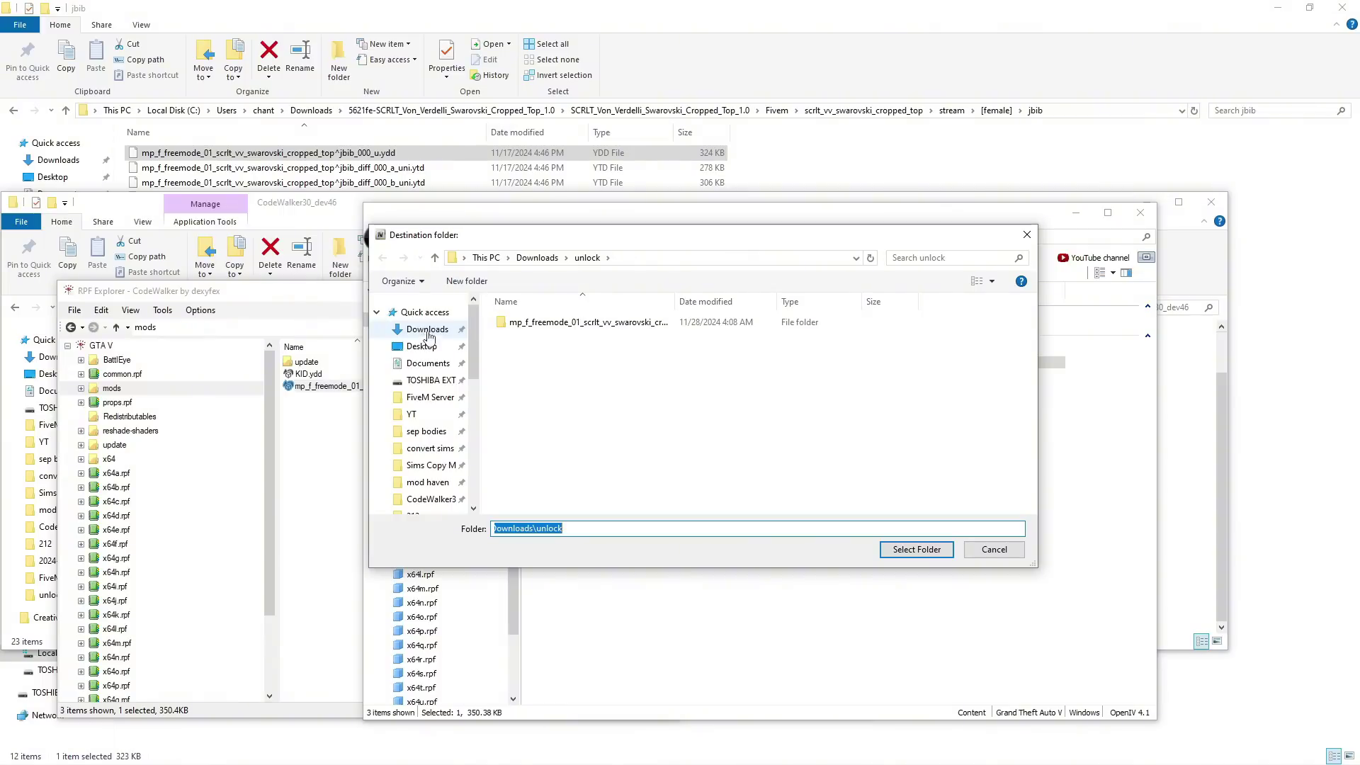
pyautogui.click(427, 343)
pyautogui.click(786, 382)
pyautogui.doubleClick(776, 358)
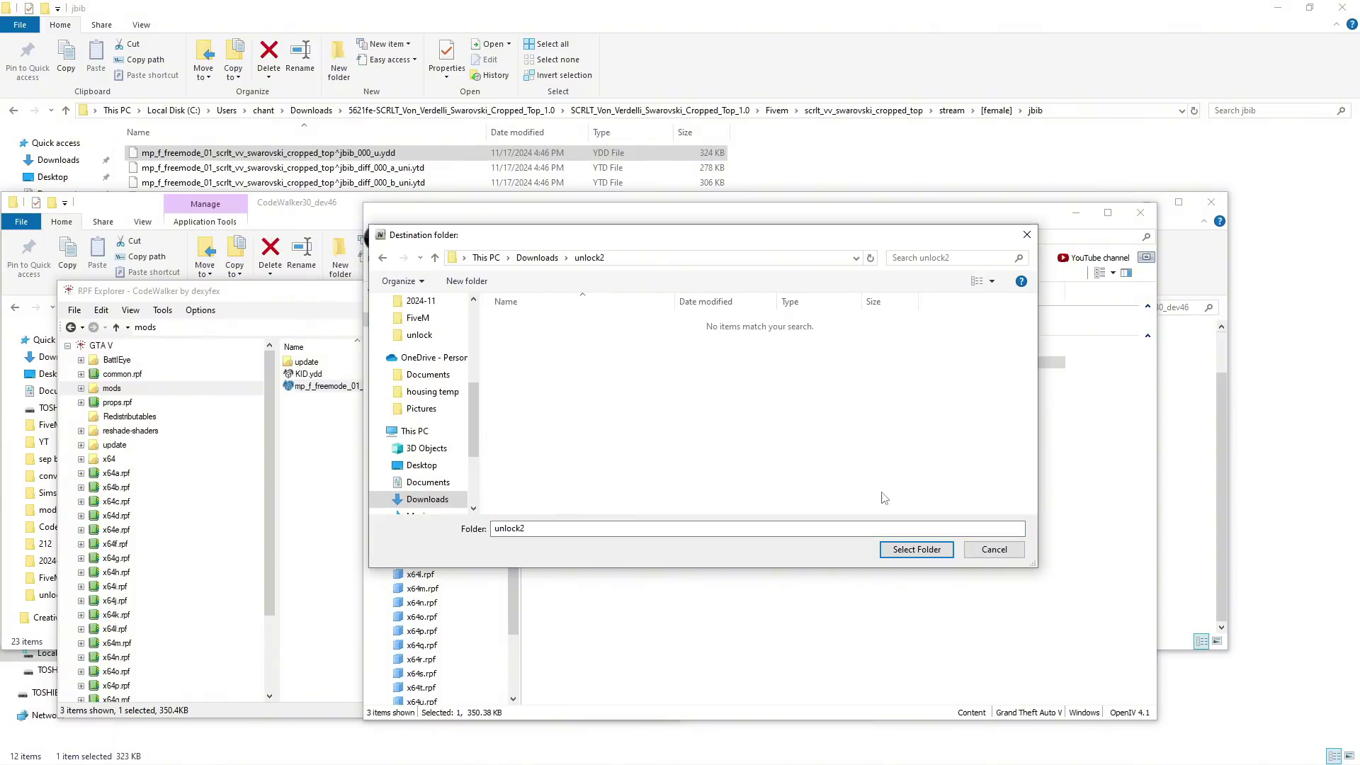
pyautogui.click(905, 549)
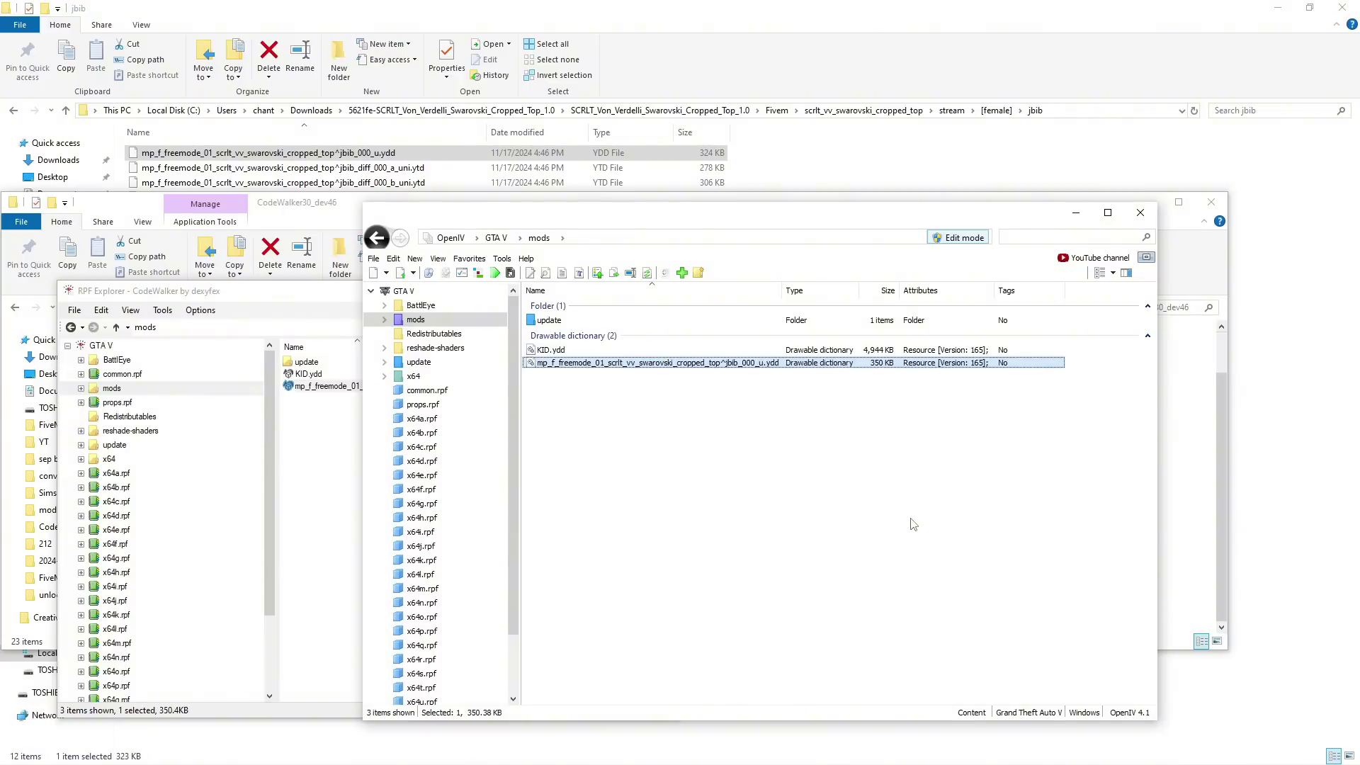
# Browse to Downloads\unlock2 in File Explorer to check the new .odd file and model folder
pyautogui.click(331, 213)
pyautogui.click(64, 358)
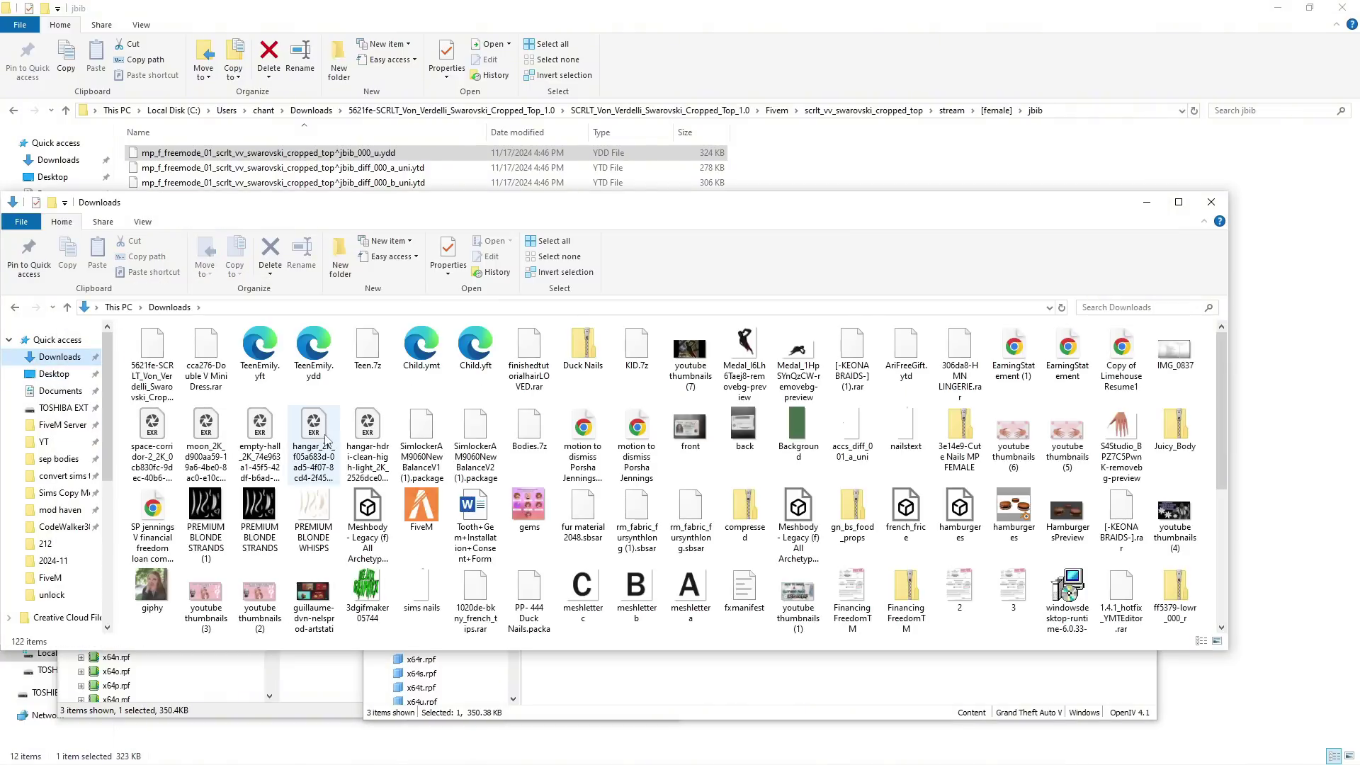
pyautogui.hotkey('alt', 'Left')
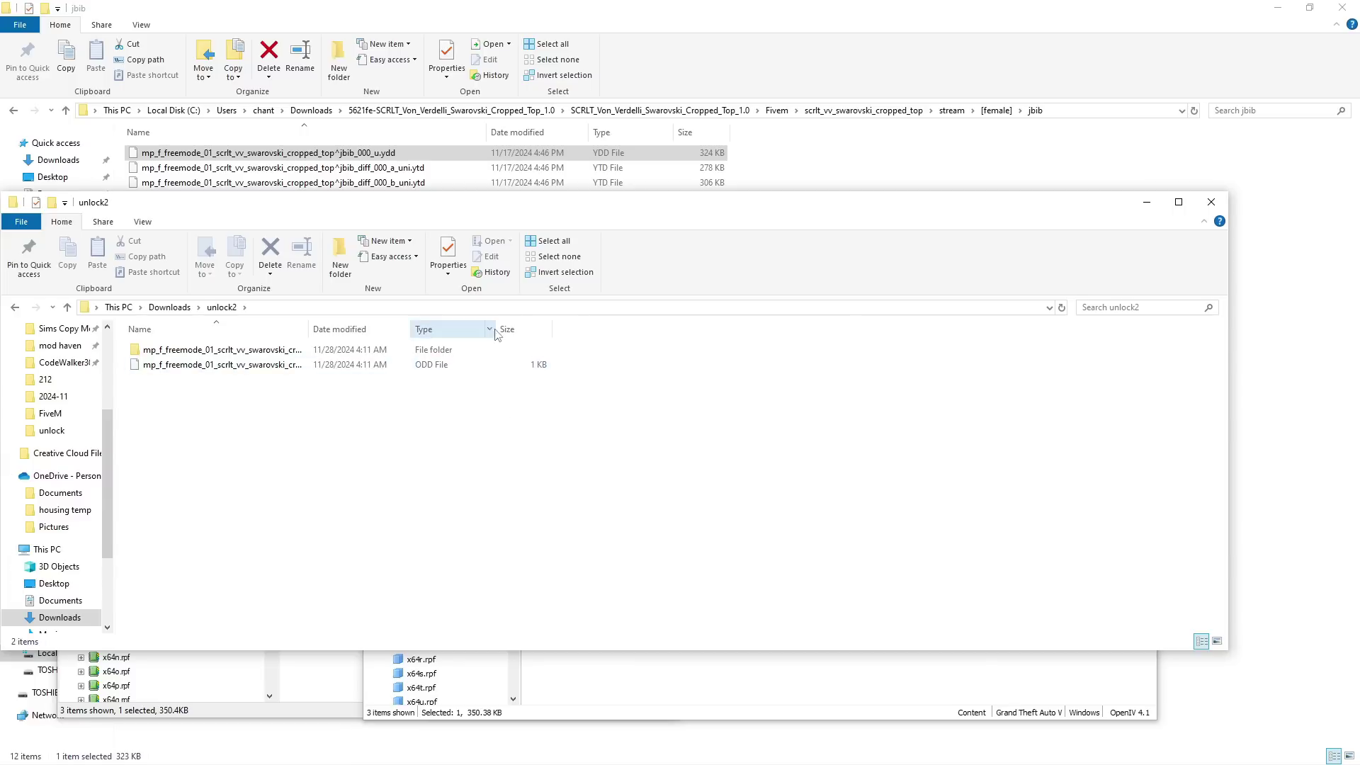